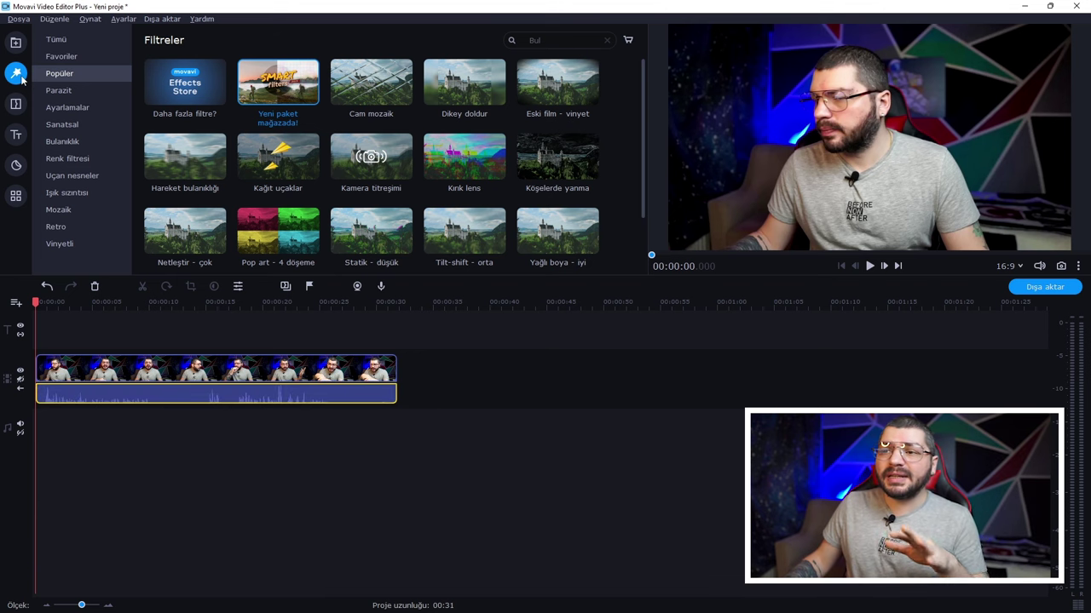
# Look through the import, filters, transitions, titles, stickers and editing tools sections one after another.
pyautogui.click(15, 42)
pyautogui.click(15, 73)
pyautogui.click(15, 103)
pyautogui.click(16, 135)
pyautogui.click(15, 165)
pyautogui.click(15, 196)
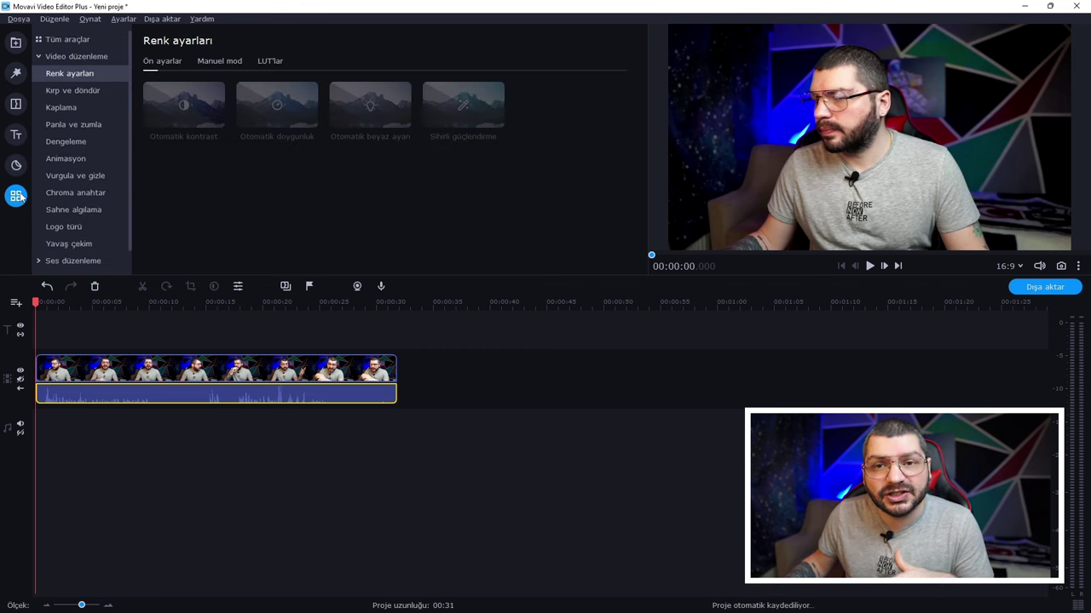
# Browse the video filters in the Popüler, Parazit, Ayarlamalar and Bulanıklık categories.
pyautogui.click(15, 73)
pyautogui.scroll(-1, 298, 217)
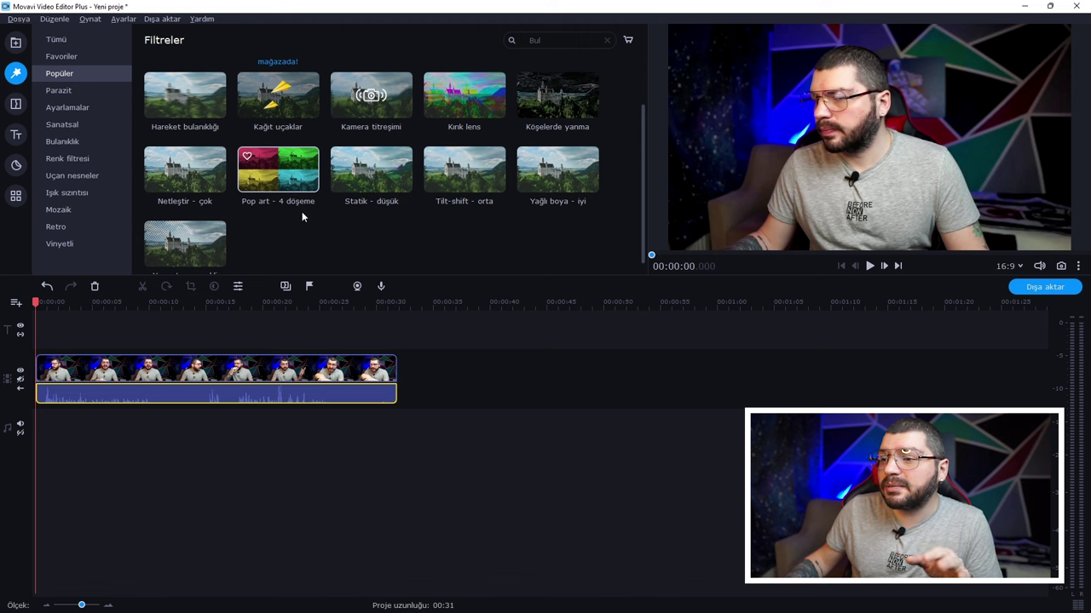
pyautogui.click(79, 92)
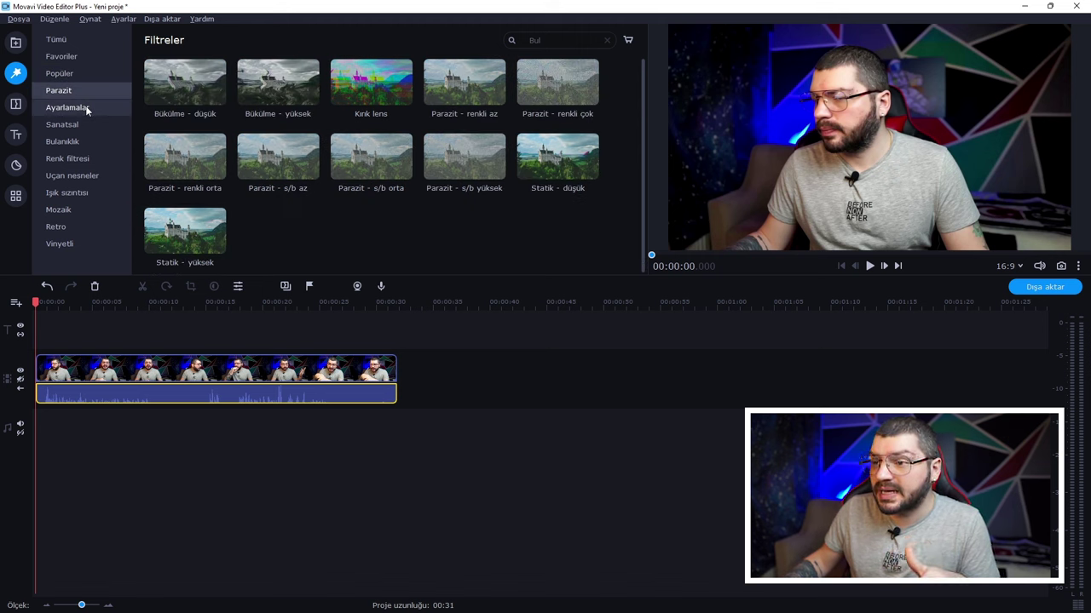
pyautogui.click(86, 109)
pyautogui.click(92, 142)
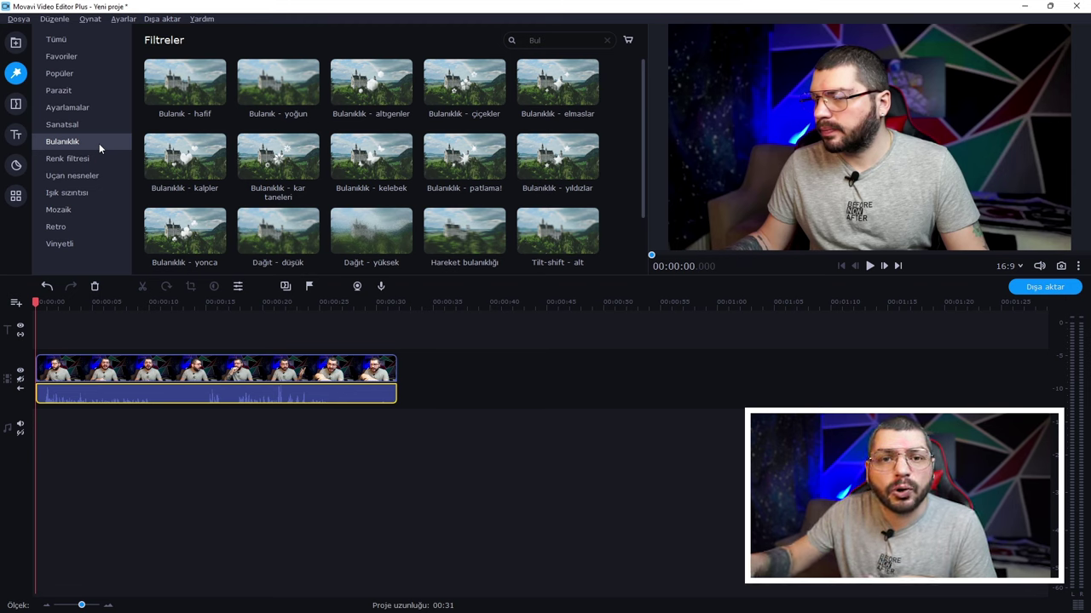
# Browse the available transitions, first the popular ones and then the complete Tümü collection.
pyautogui.click(16, 105)
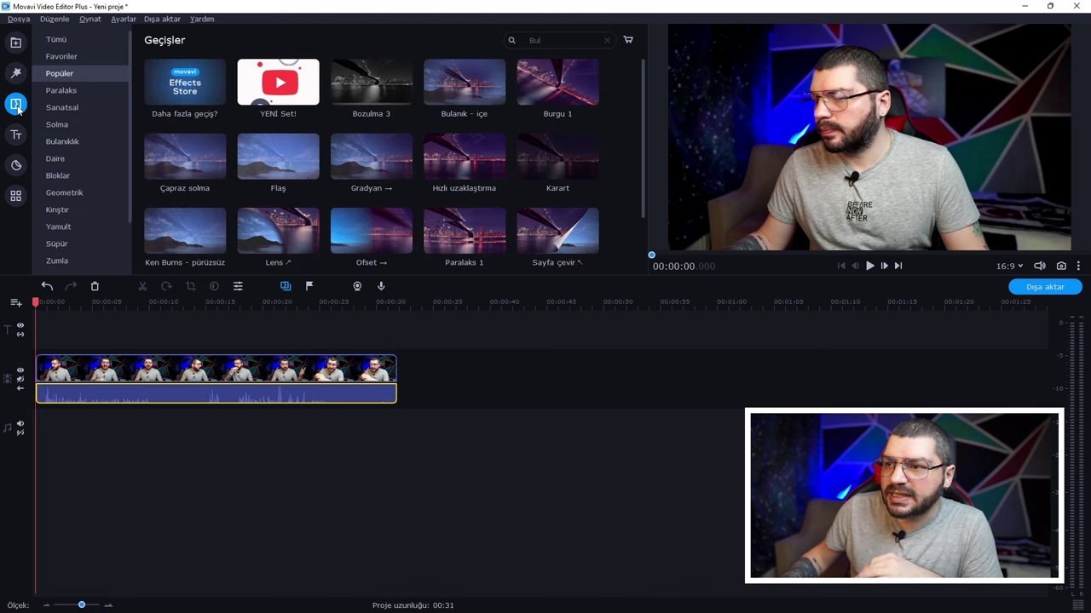
pyautogui.scroll(-1, 387, 155)
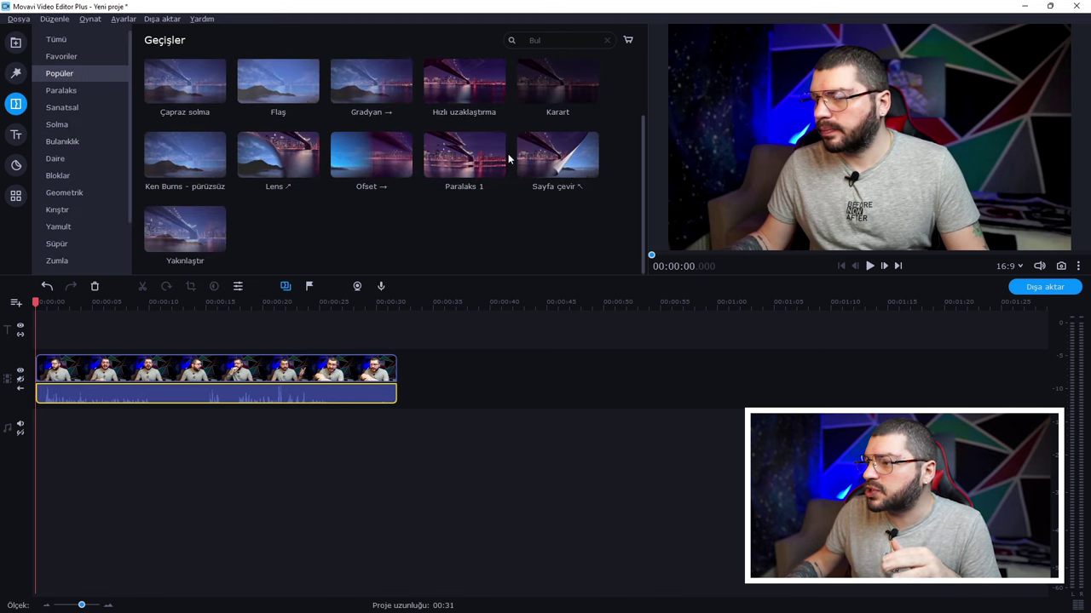
pyautogui.scroll(1, 195, 173)
pyautogui.click(68, 38)
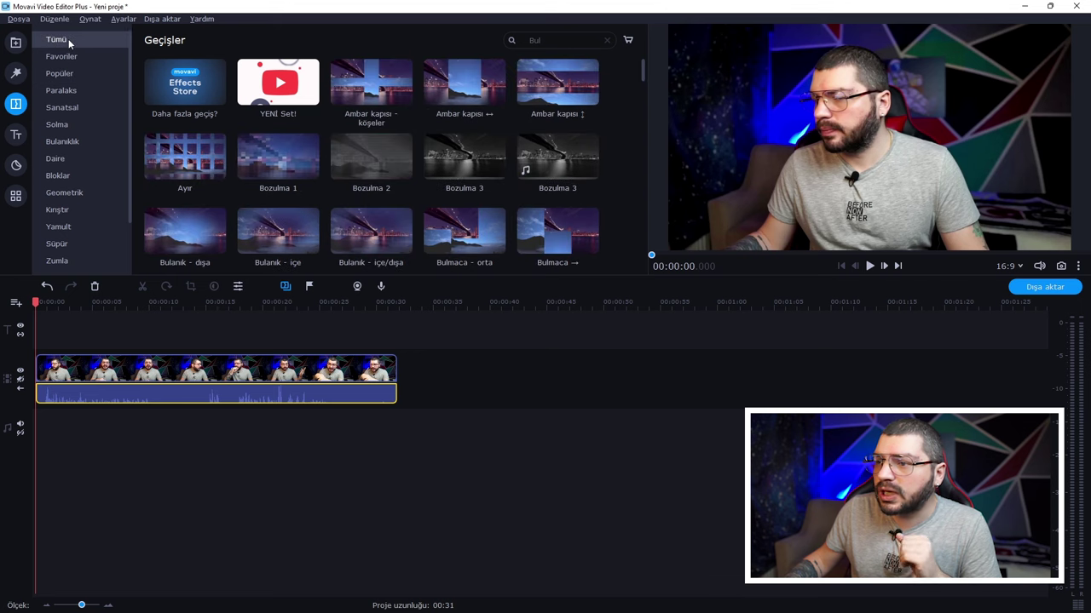
pyautogui.scroll(-10, 387, 191)
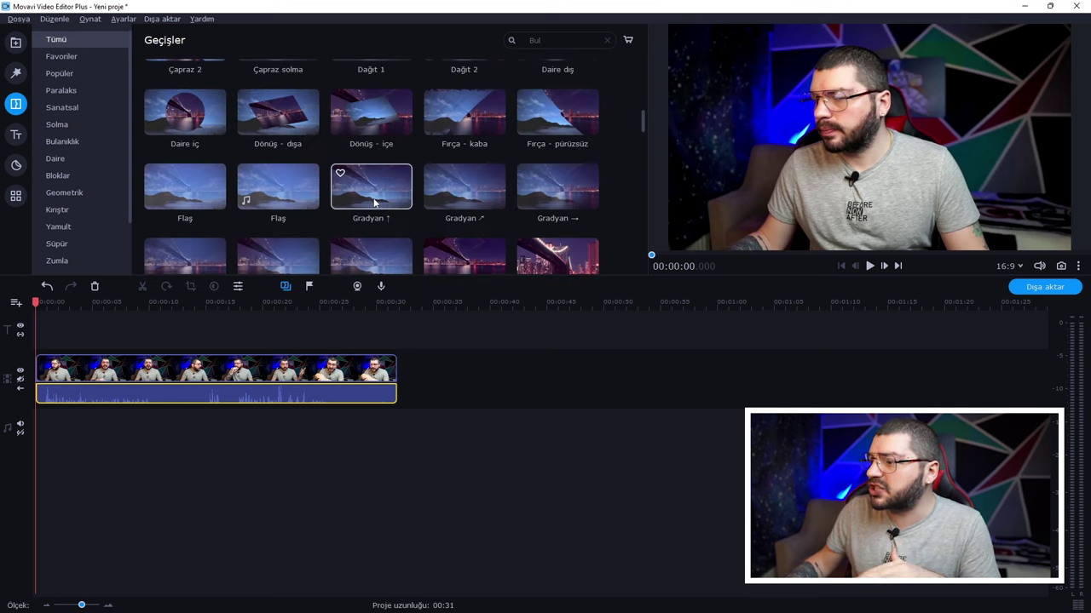
pyautogui.scroll(-10, 371, 212)
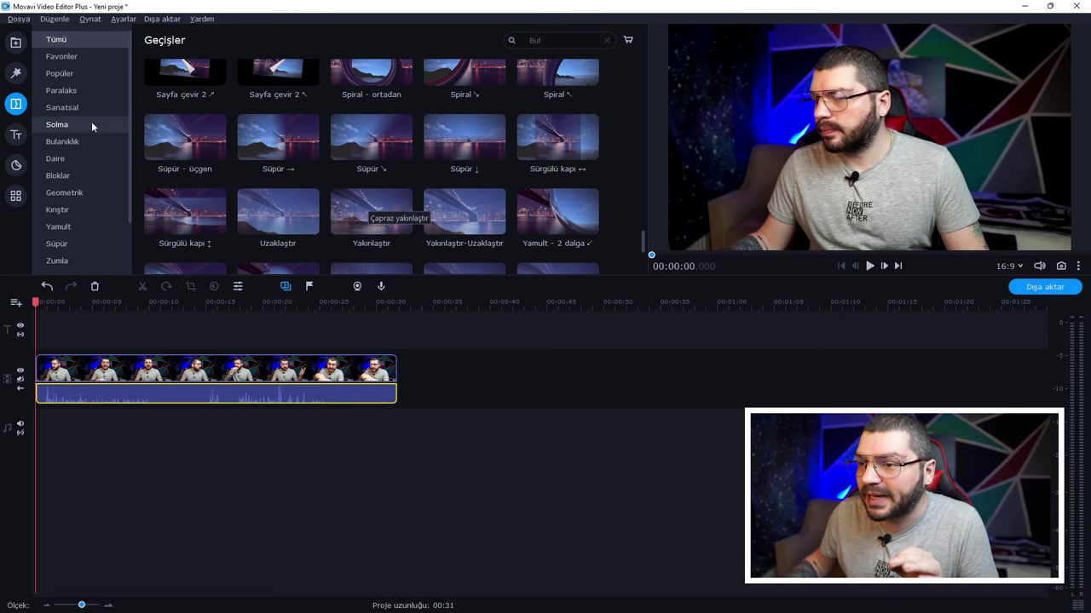
# Add the Eşkenar dörtgen title above the clip at about 16.7 seconds and change its text to "selamlar".
pyautogui.click(25, 138)
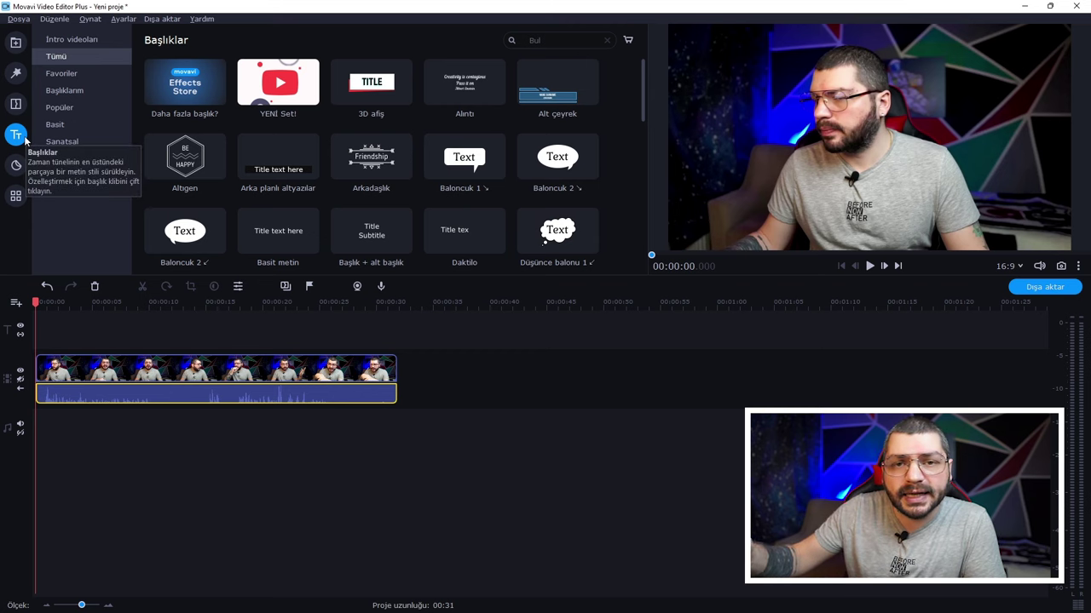
pyautogui.scroll(-2, 360, 156)
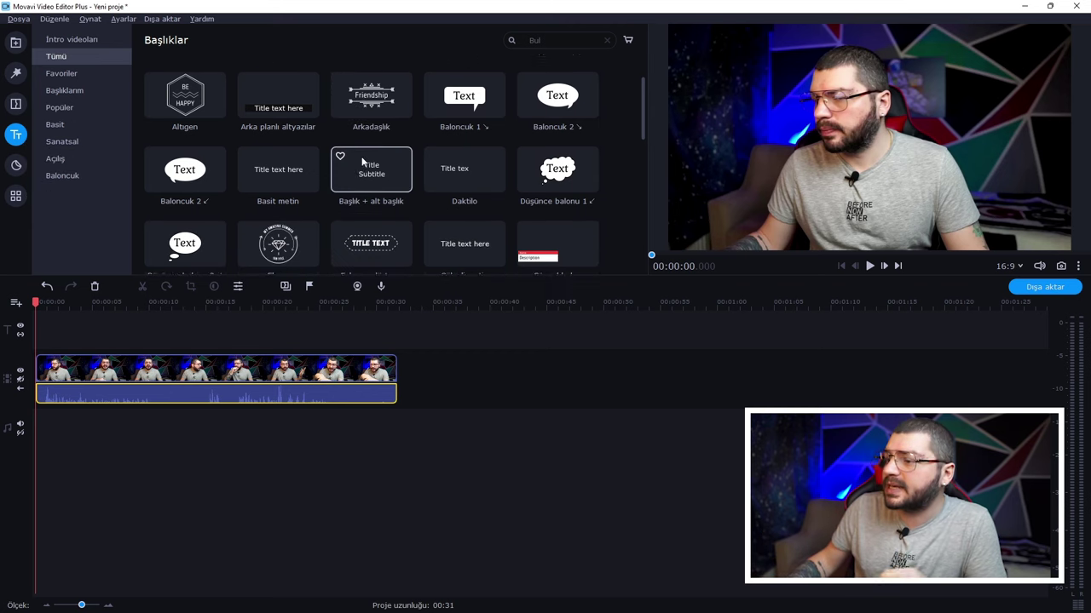
pyautogui.scroll(-1, 361, 156)
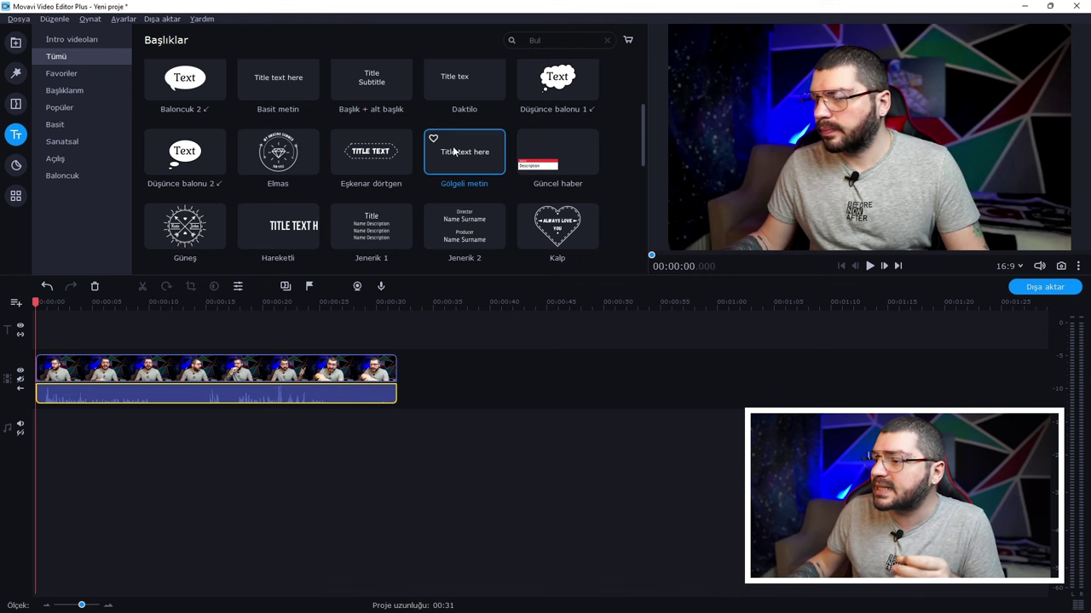
pyautogui.moveTo(358, 151); pyautogui.dragTo(264, 343)
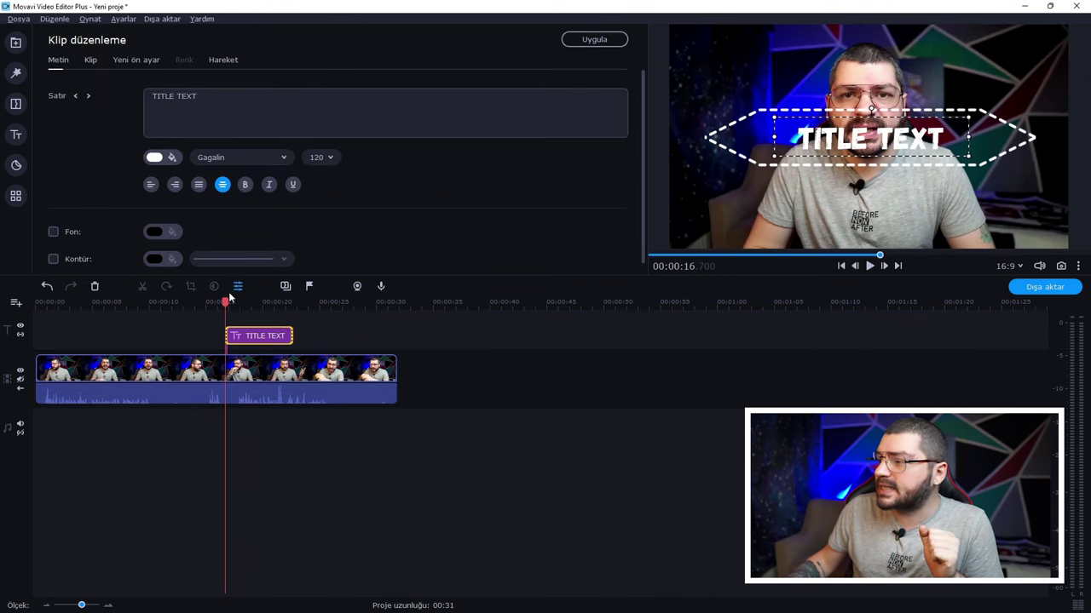
pyautogui.doubleClick(854, 147)
pyautogui.write('selamlar')
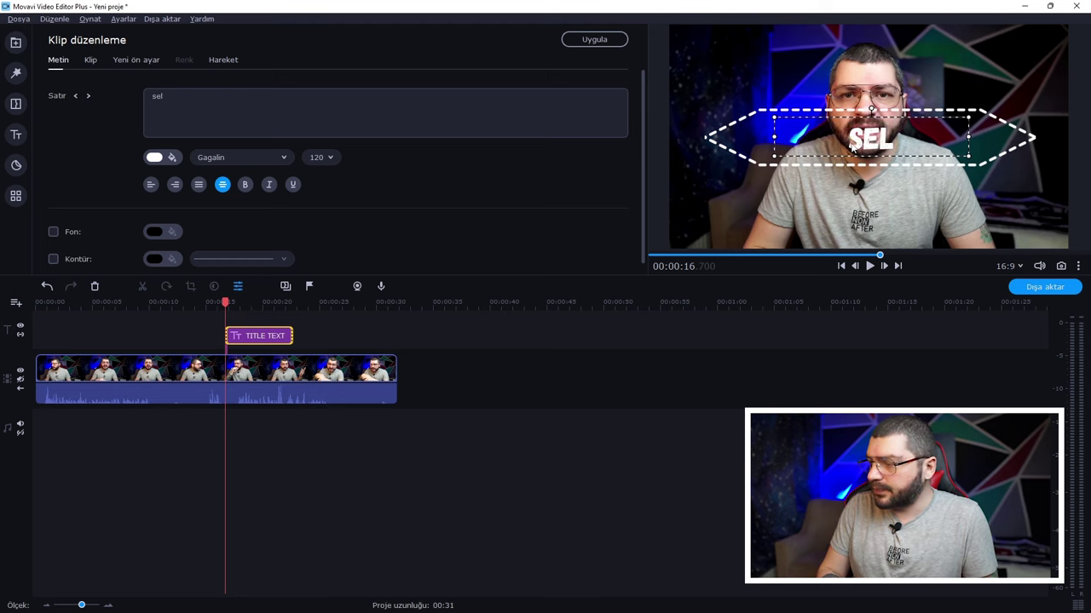
pyautogui.click(391, 427)
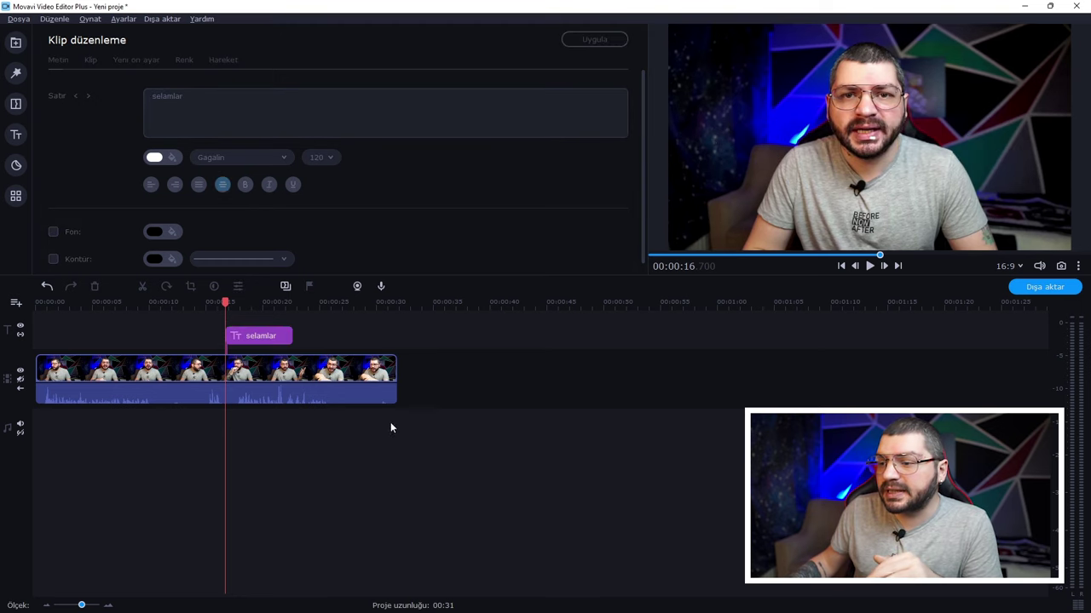
# Play back the "selamlar" title from its start and delete it from the timeline.
pyautogui.moveTo(225, 303)
pyautogui.mouseDown()
pyautogui.moveTo(260, 305)
pyautogui.moveTo(224, 312)
pyautogui.mouseUp()
pyautogui.press('space')
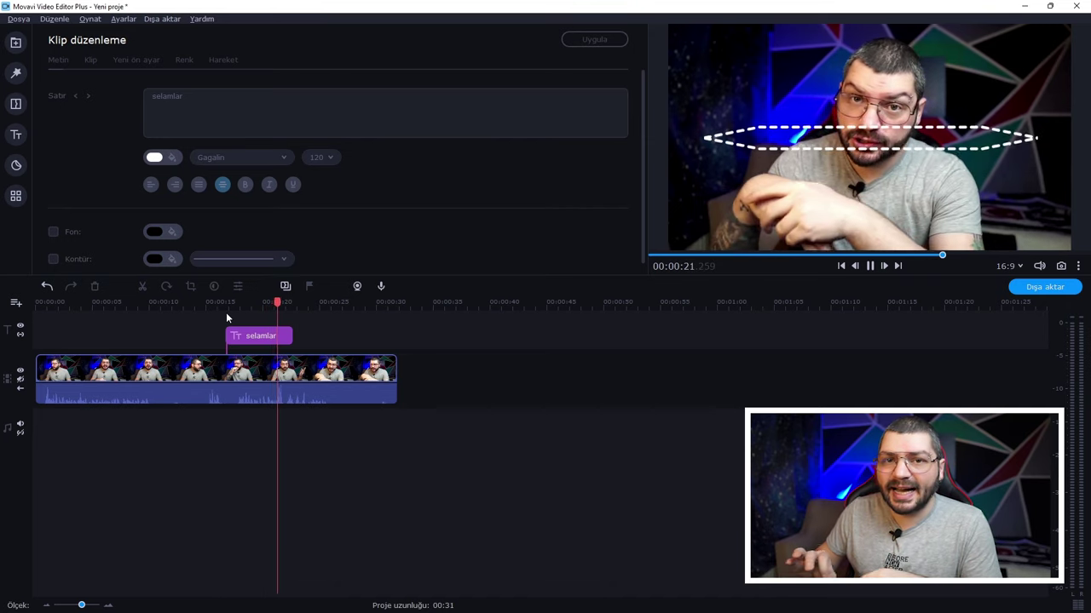
pyautogui.click(248, 335)
pyautogui.press('Delete')
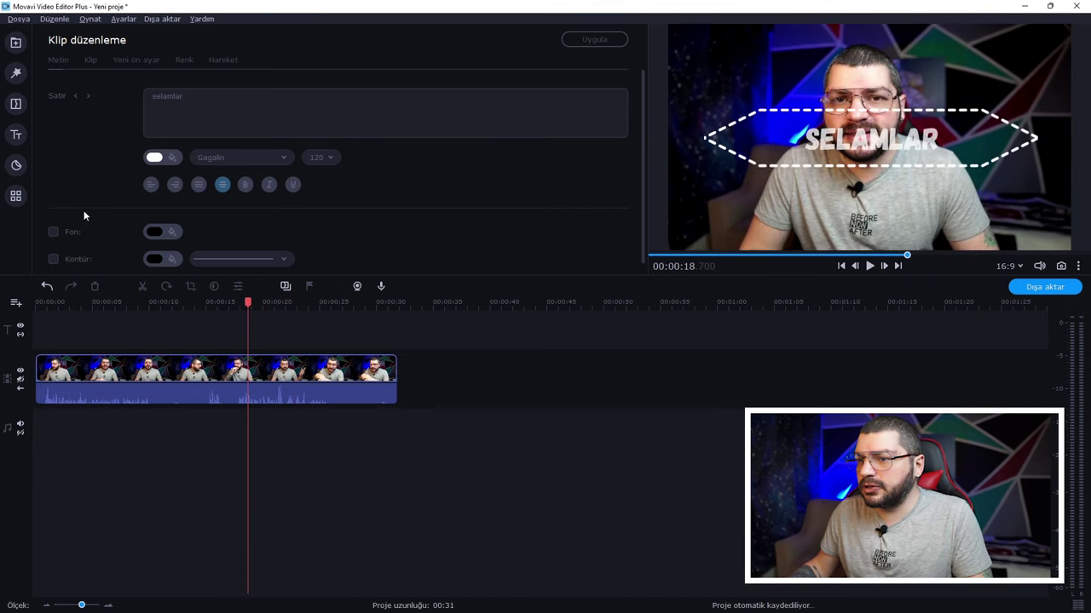
# Browse the stickers in the Popüler and Çizgi roman categories.
pyautogui.click(16, 166)
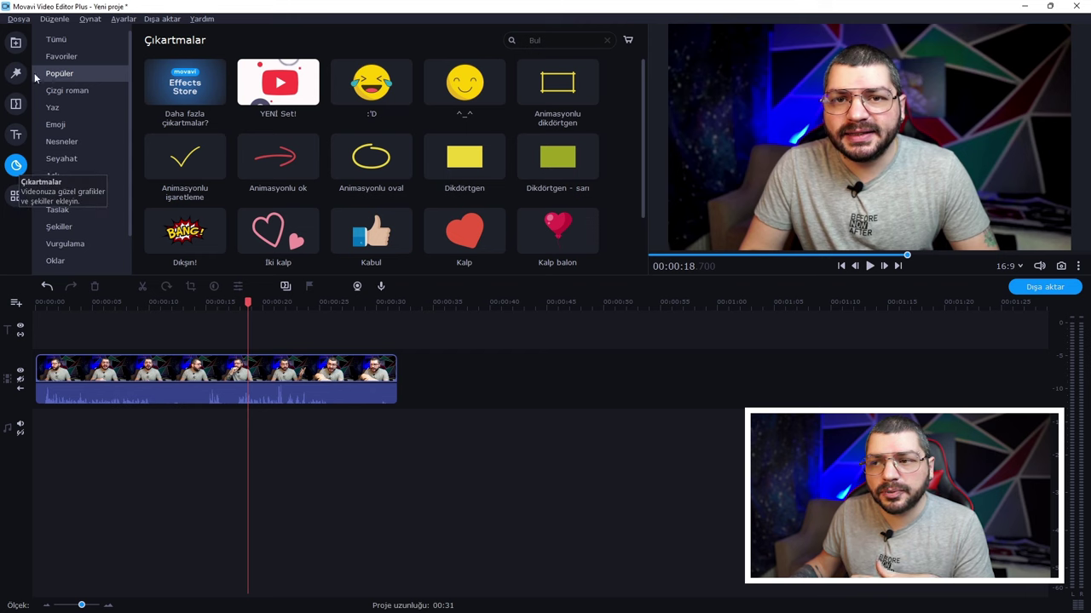
pyautogui.scroll(-1, 285, 112)
pyautogui.scroll(1, 311, 145)
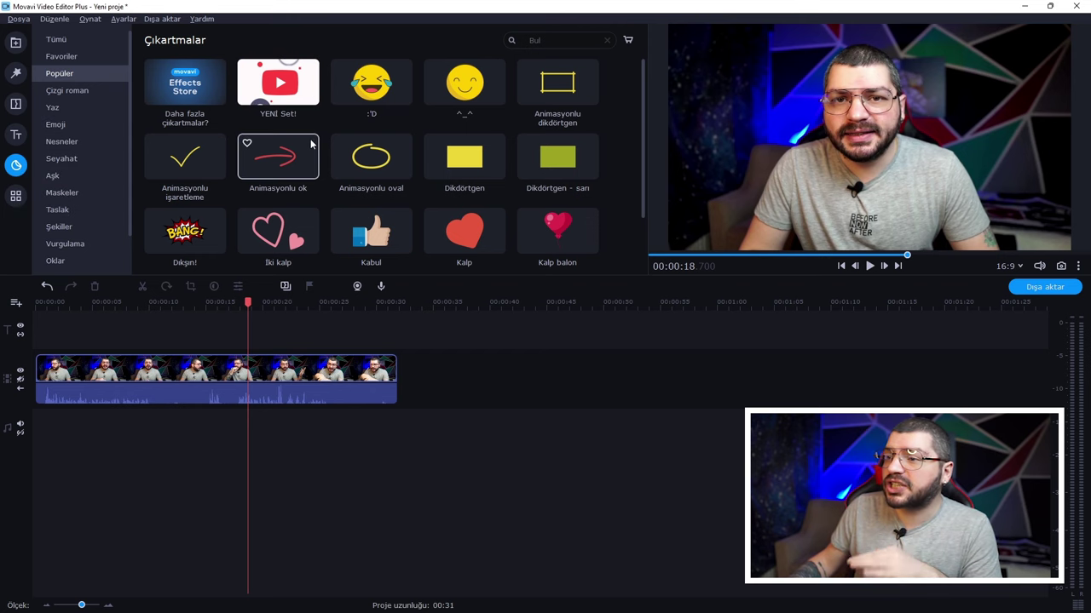
pyautogui.click(82, 91)
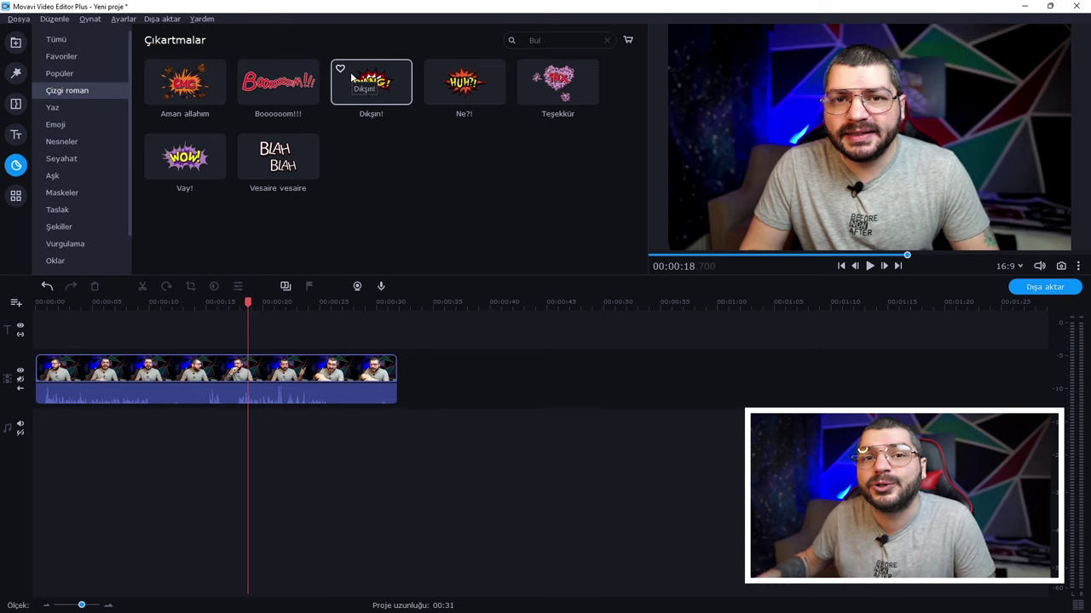
# Examine the video editing tools, including the Animasyon, Chroma anahtar, Logo türü and Yavaş çekim settings.
pyautogui.click(15, 195)
pyautogui.click(39, 57)
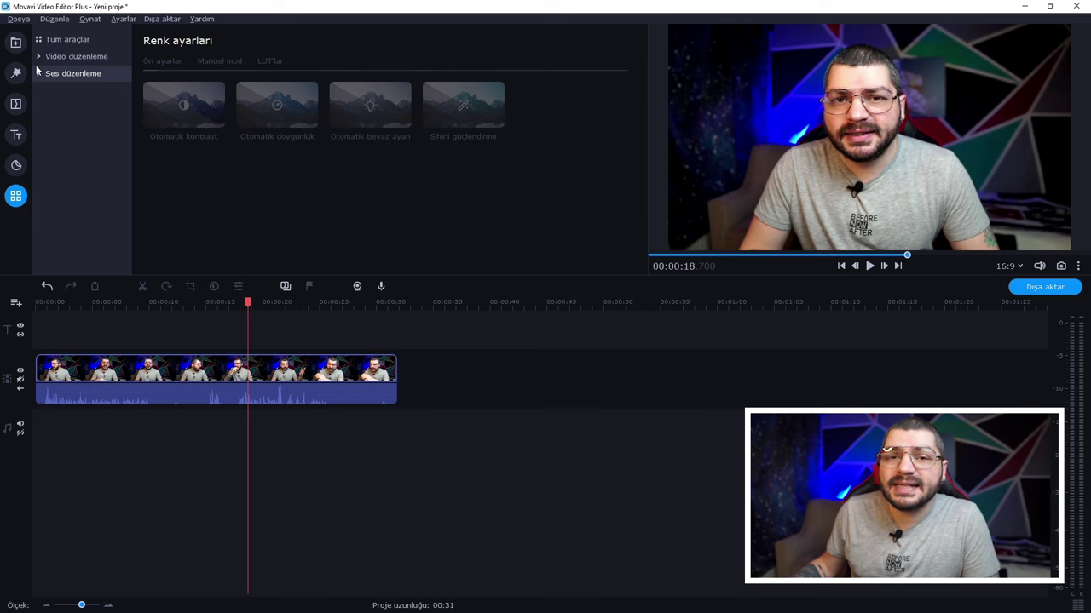
pyautogui.click(41, 56)
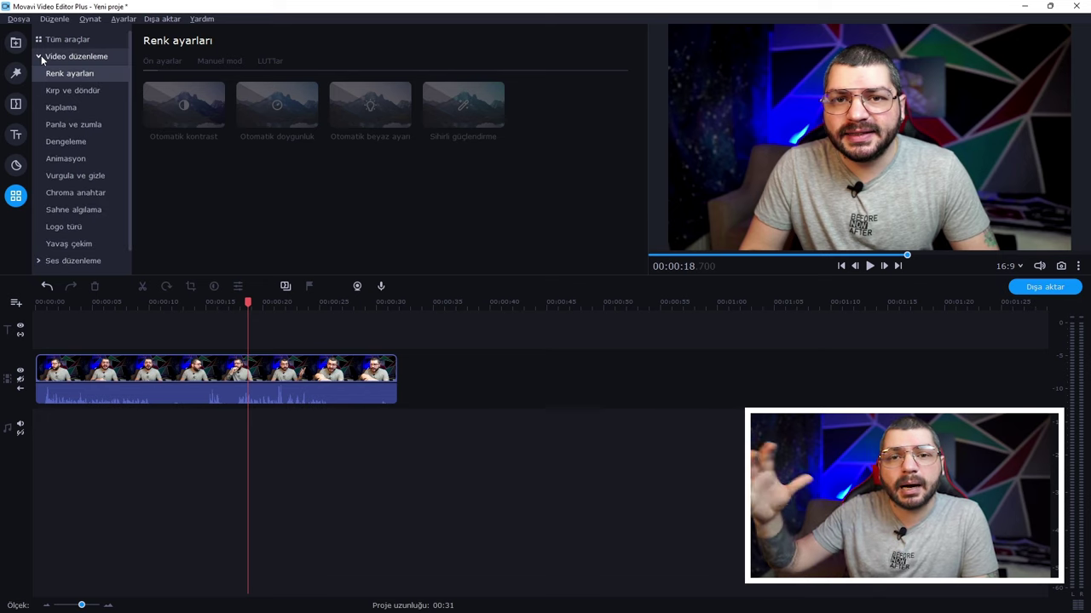
pyautogui.click(98, 162)
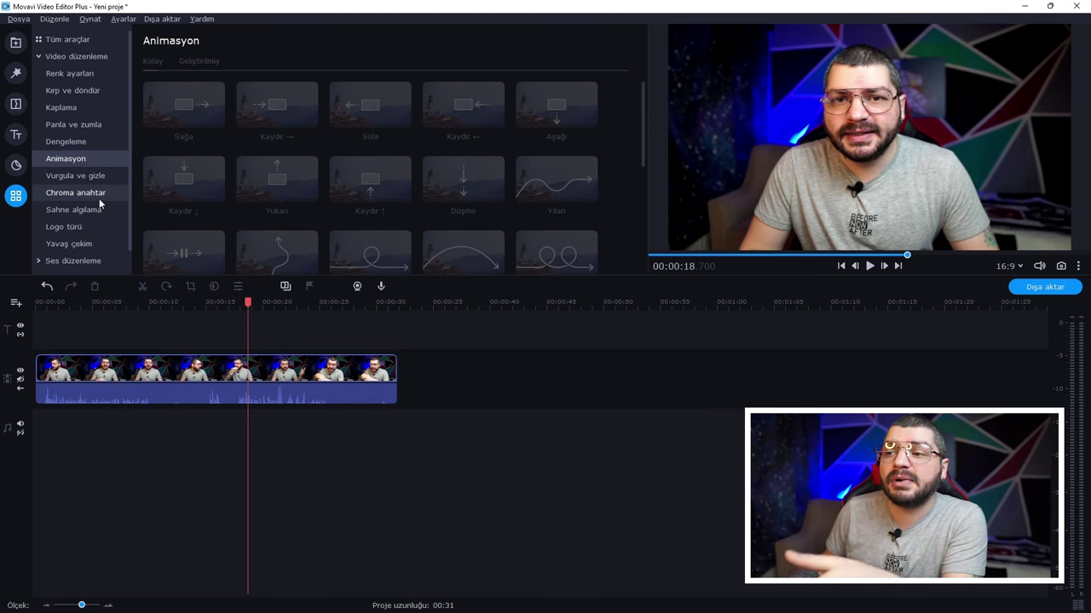
pyautogui.click(77, 193)
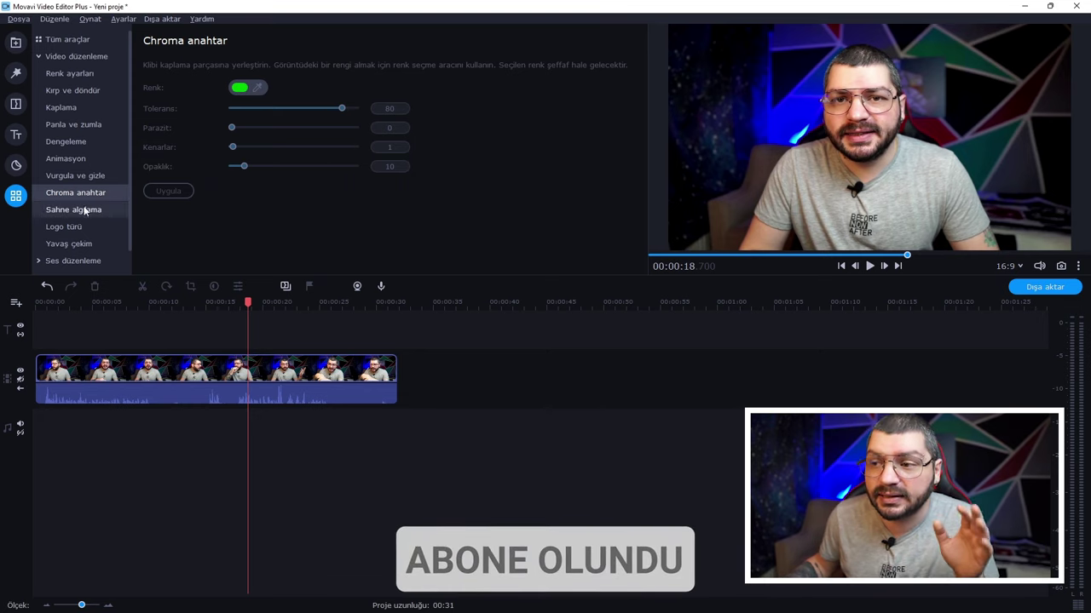
pyautogui.click(77, 226)
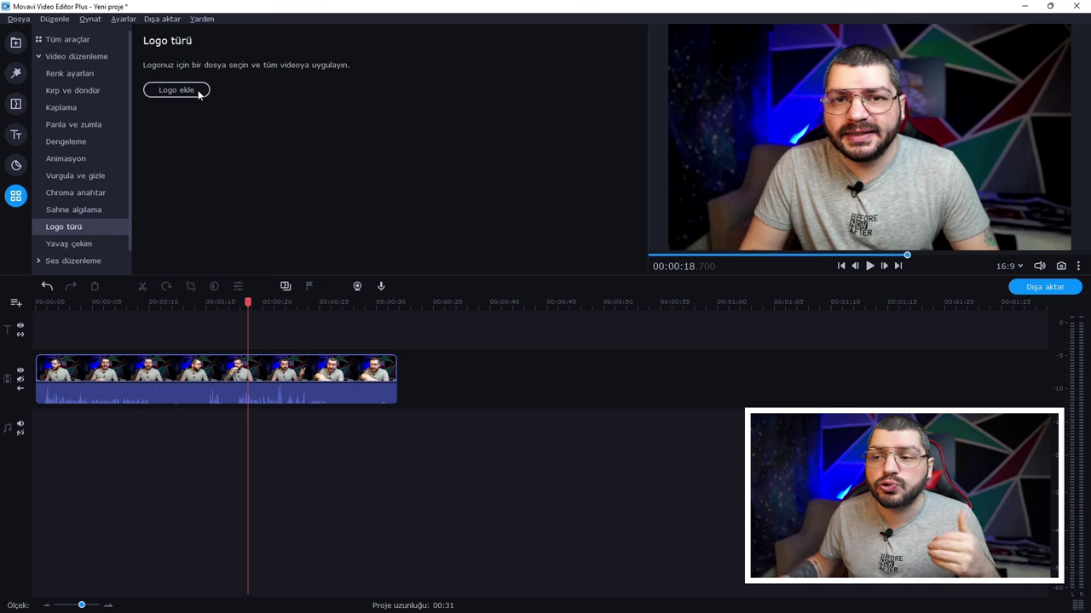
pyautogui.click(69, 244)
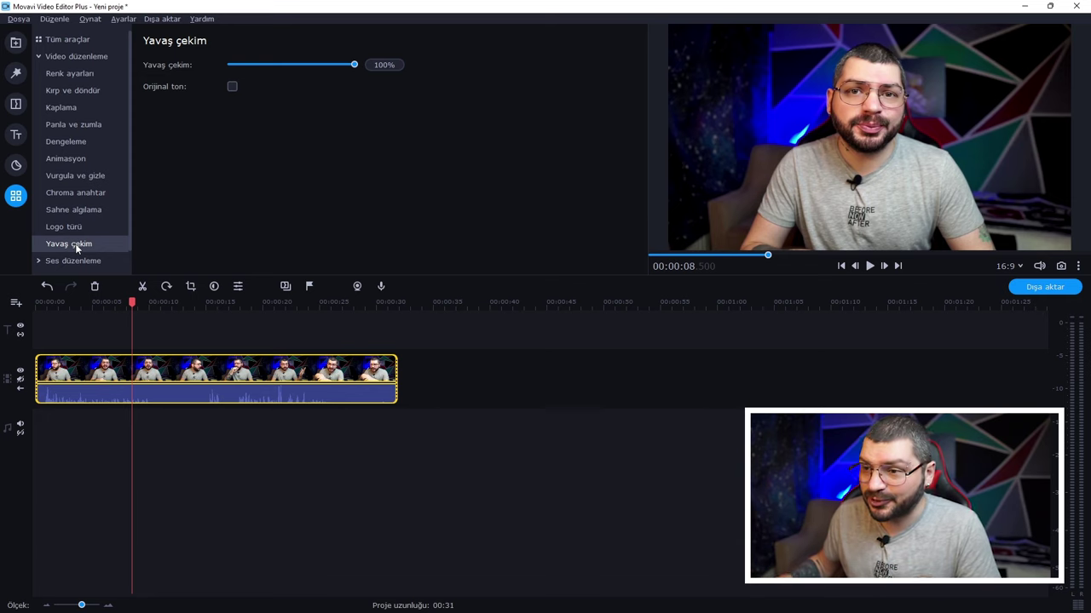
# Split the video clip at 00:00:16.900 and again at 00:00:22.950.
pyautogui.click(16, 103)
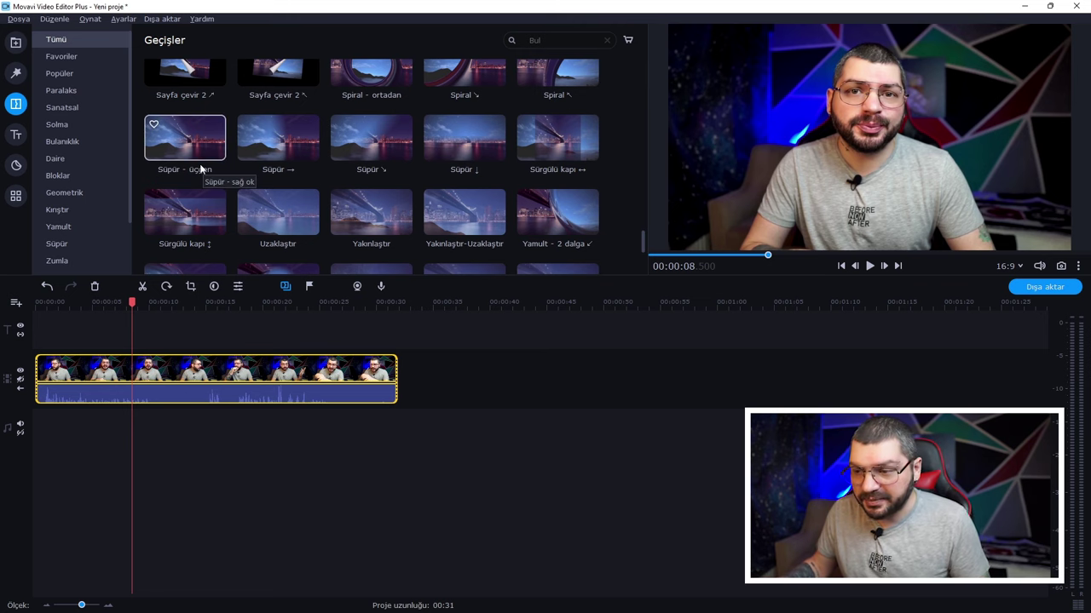
pyautogui.moveTo(132, 302); pyautogui.dragTo(226, 310)
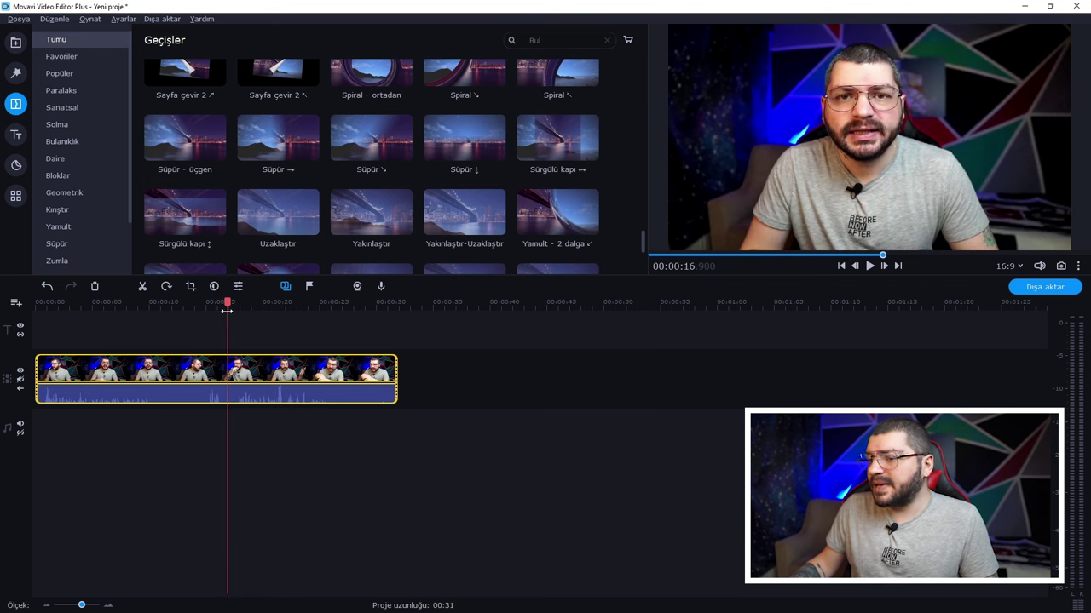
pyautogui.click(142, 287)
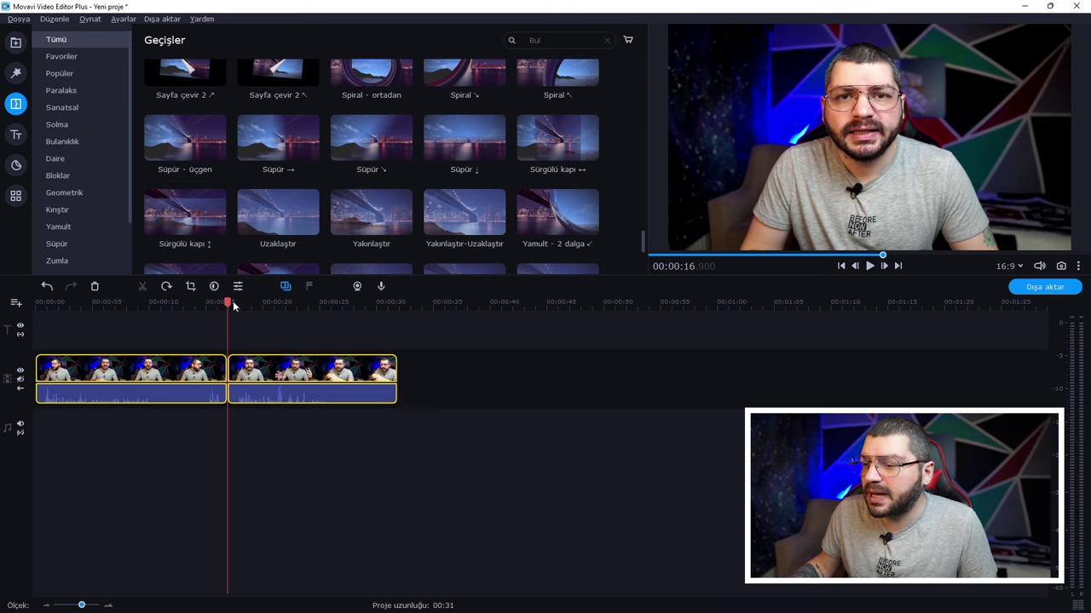
pyautogui.moveTo(227, 302); pyautogui.dragTo(293, 305)
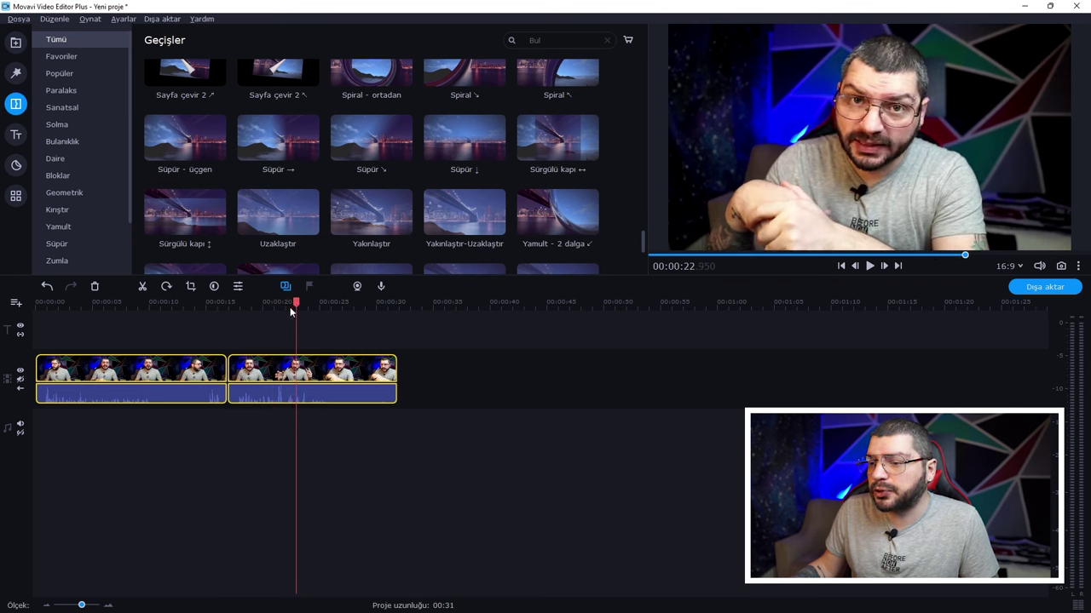
pyautogui.click(142, 287)
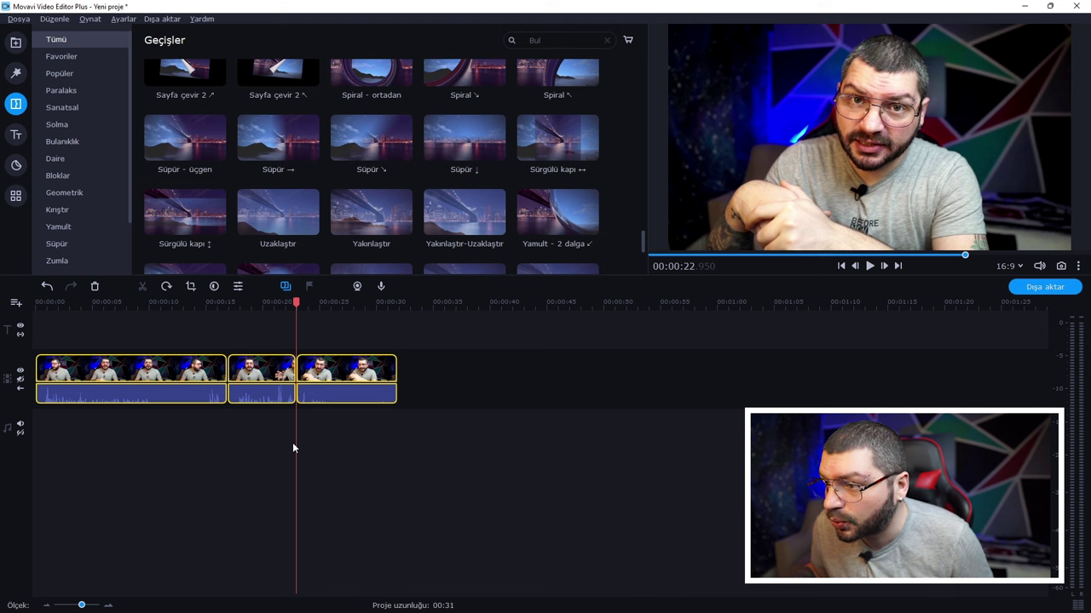
# Add the popular Bozulma 3 transition between the first and second clips and play back the cut to preview it.
pyautogui.scroll(8, 217, 184)
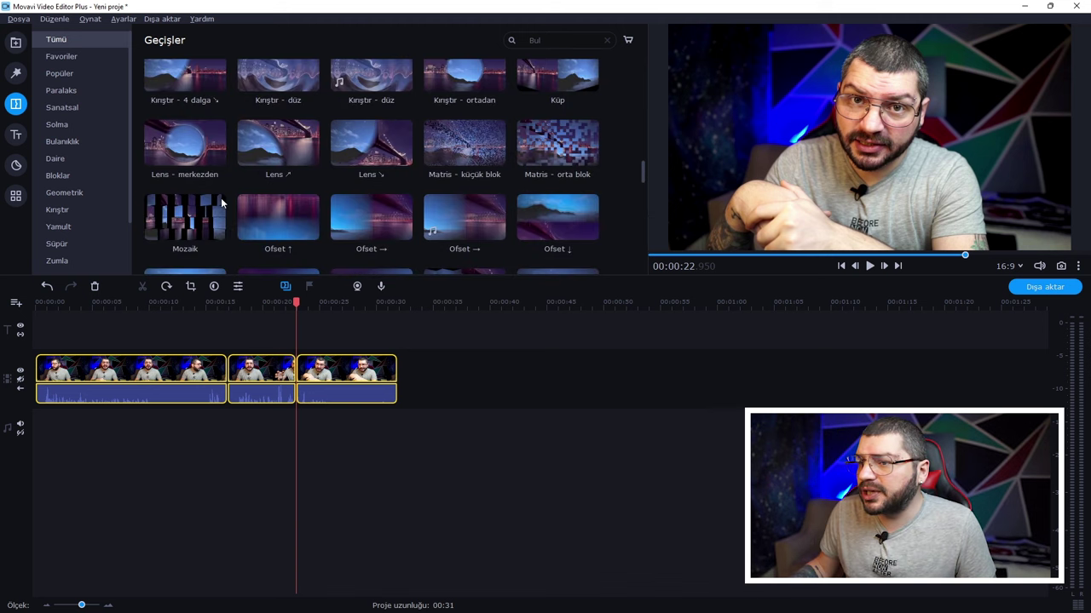
pyautogui.click(88, 76)
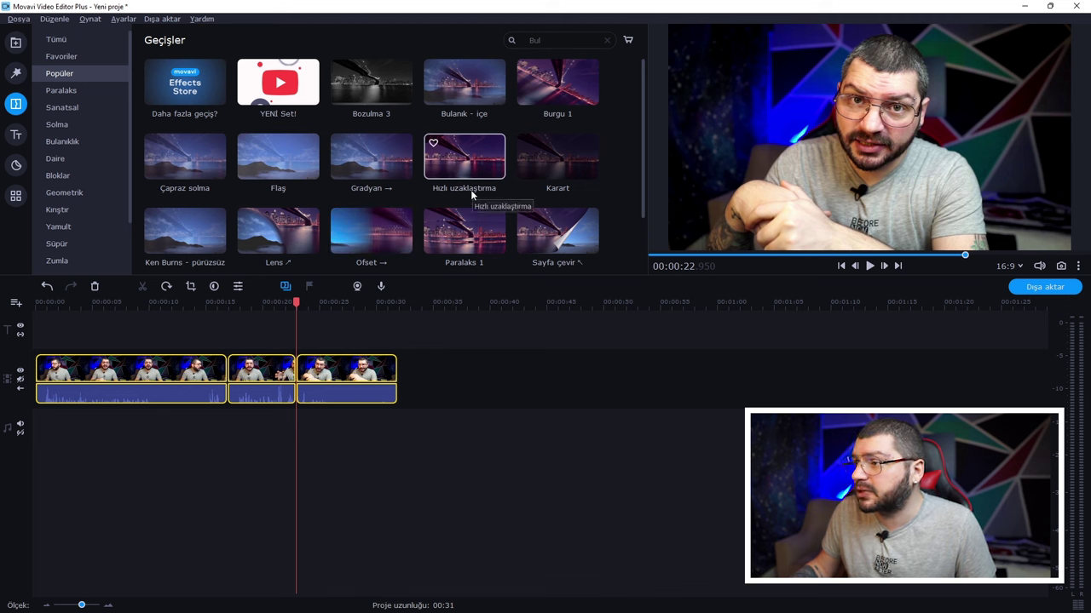
pyautogui.moveTo(375, 83); pyautogui.dragTo(225, 376)
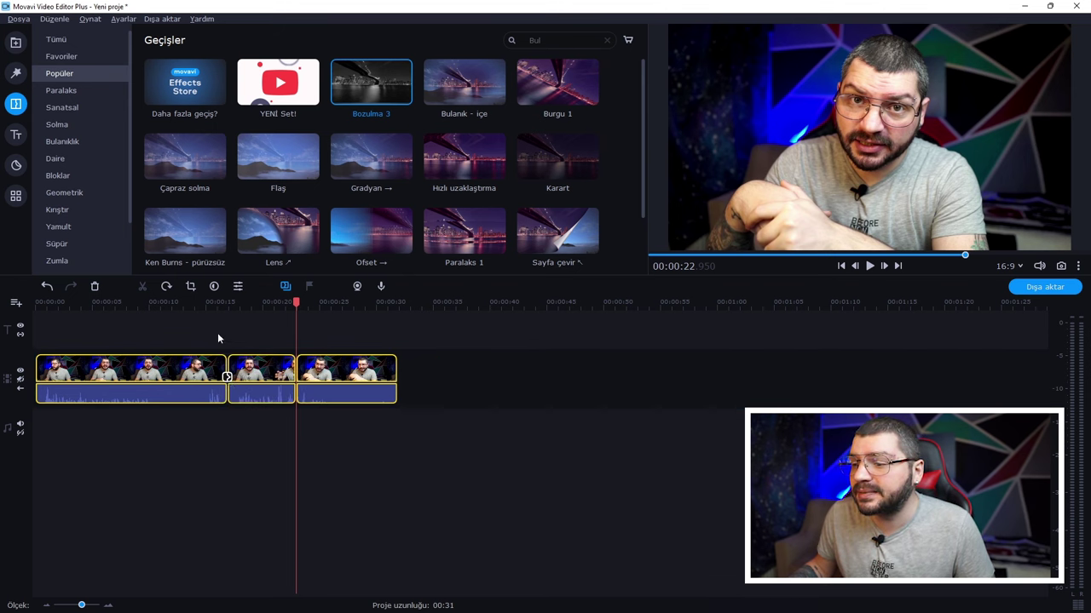
pyautogui.click(214, 303)
pyautogui.press('space')
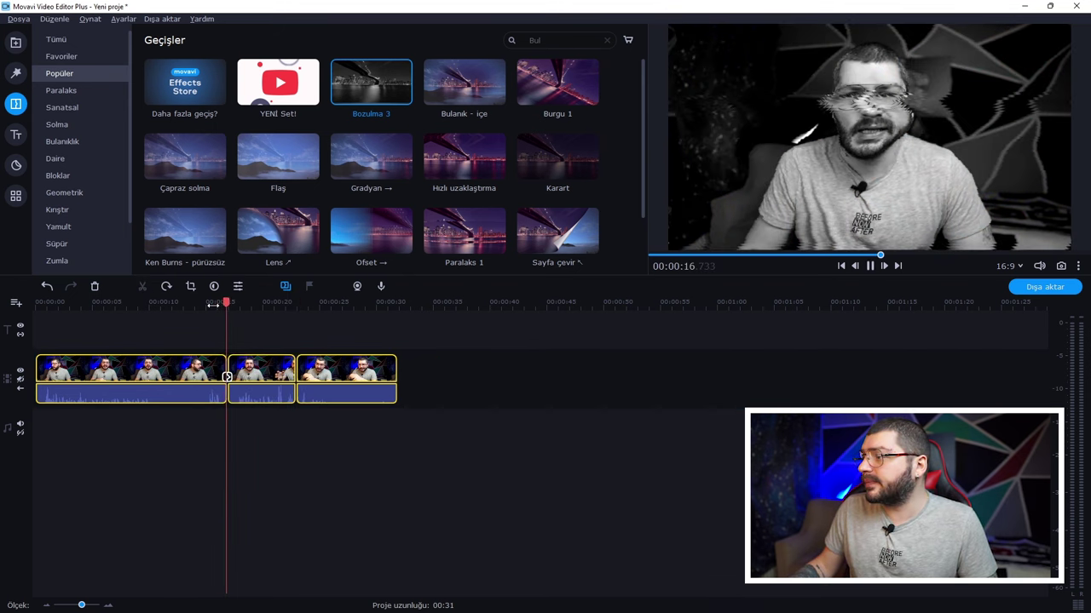
# Stop the playback and return the playhead to 00:00:15.700, just before the transition between the first two clips.
pyautogui.press('space')
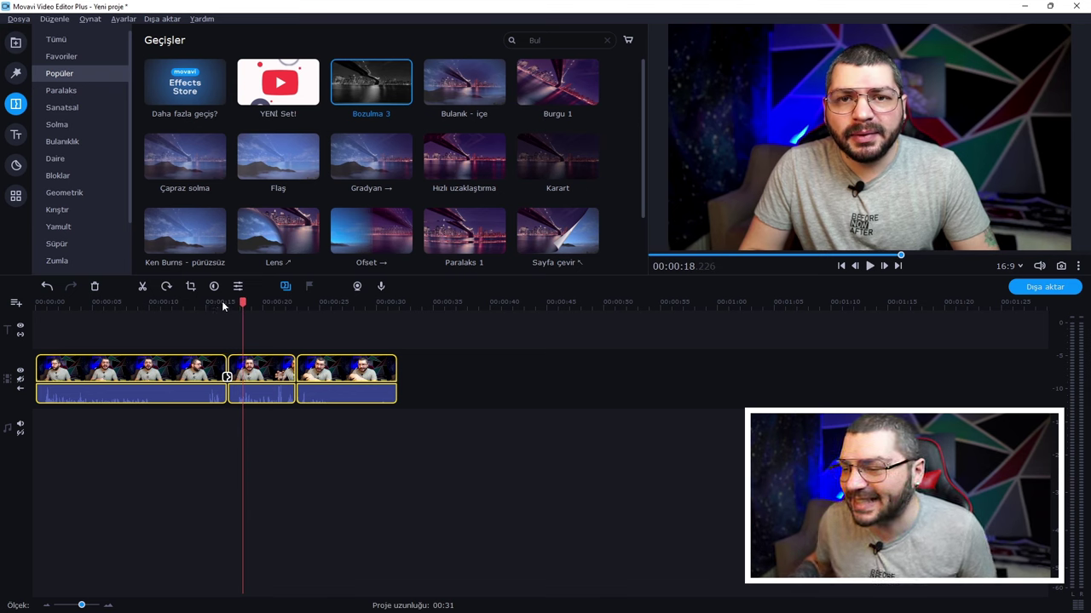
pyautogui.click(208, 298)
pyautogui.click(177, 328)
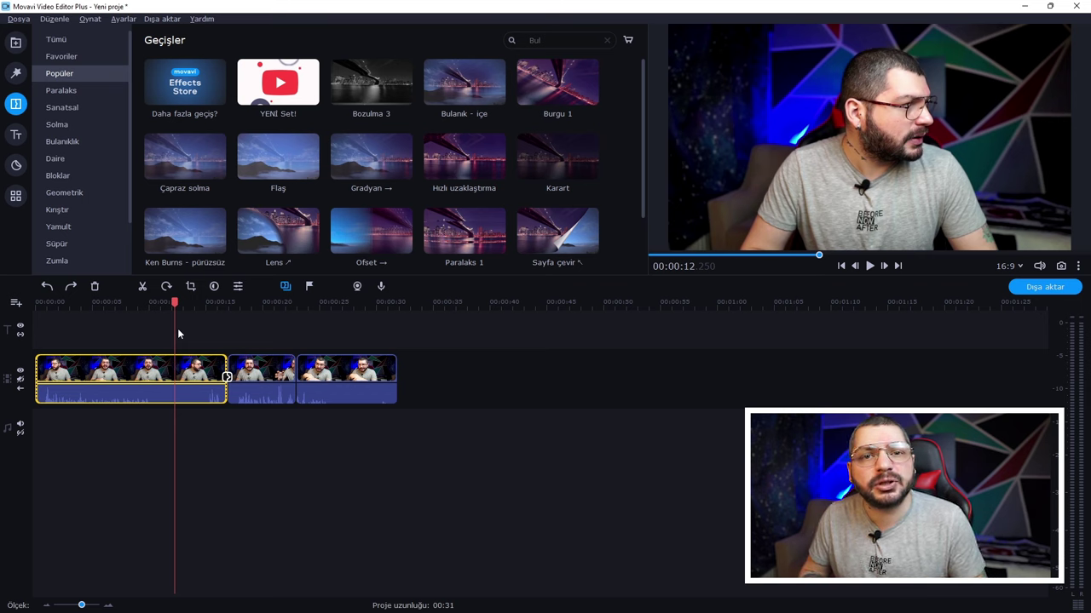
pyautogui.click(213, 304)
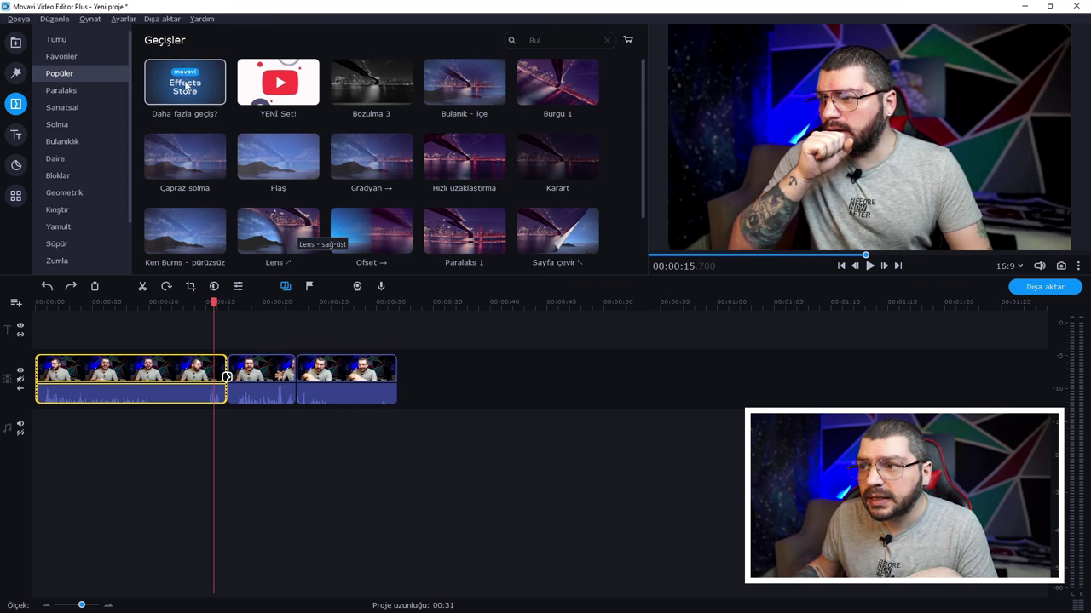
# Open the Movavi Effects Store from the transitions library and browse its popular effect packs.
pyautogui.click(187, 117)
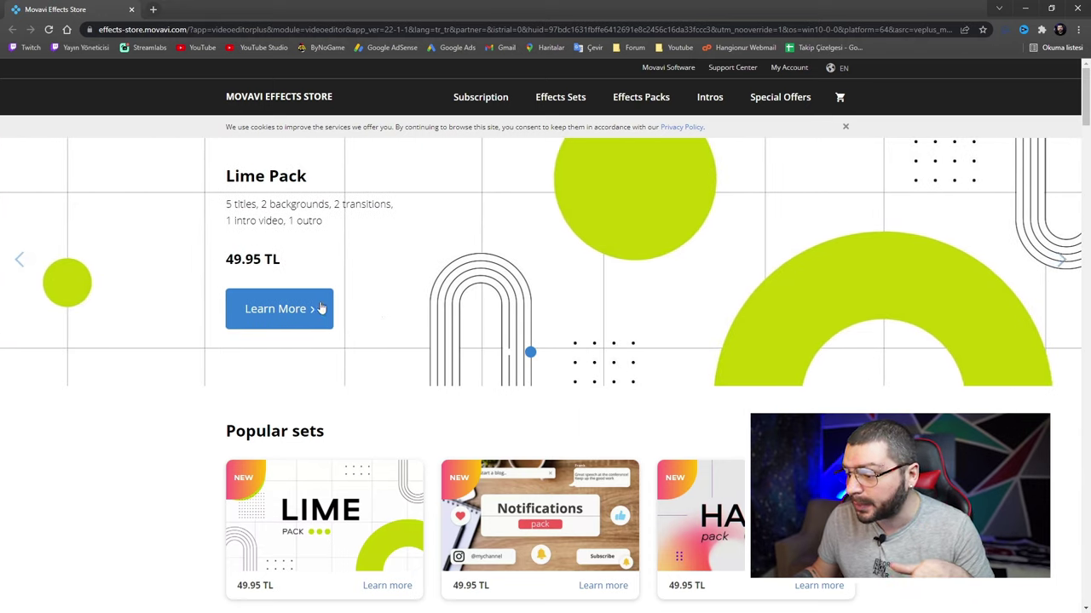
pyautogui.scroll(-3, 652, 317)
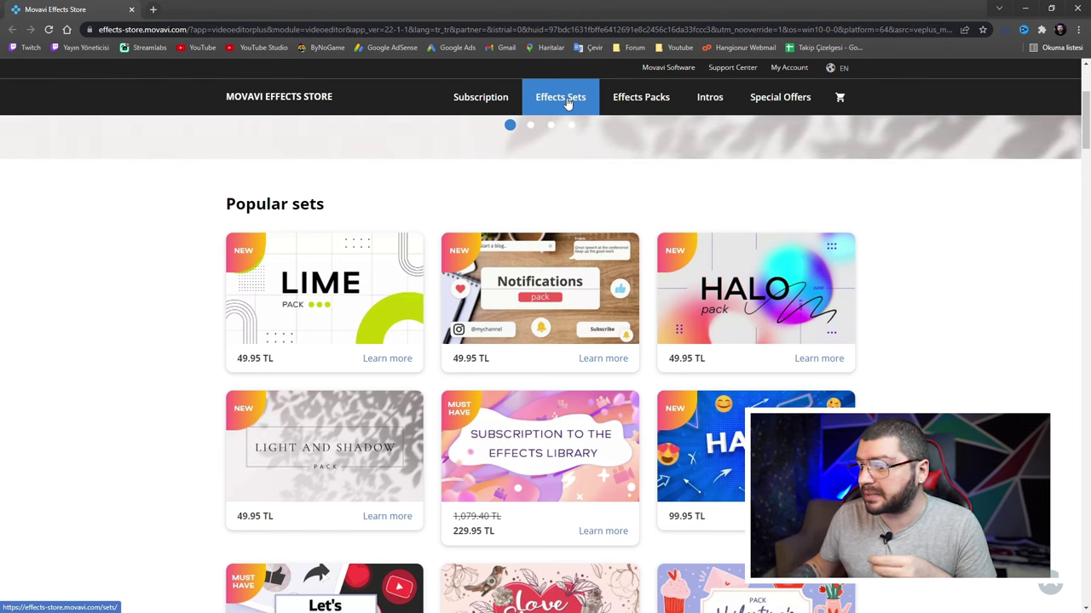
pyautogui.scroll(-7, 535, 244)
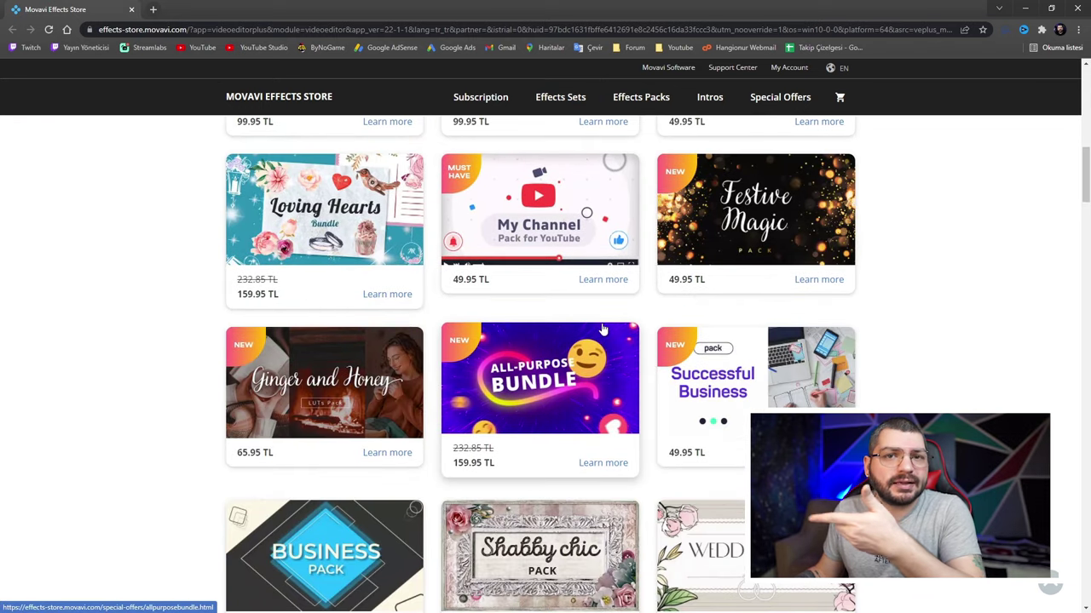
pyautogui.scroll(-1, 602, 328)
pyautogui.scroll(2, 602, 350)
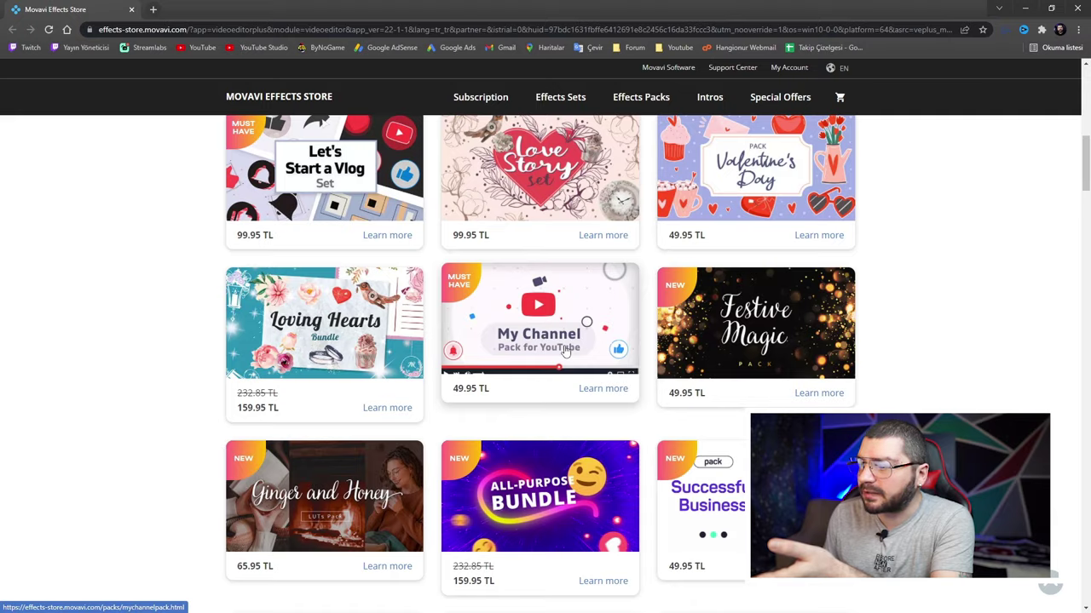
pyautogui.scroll(4, 565, 351)
pyautogui.click(770, 352)
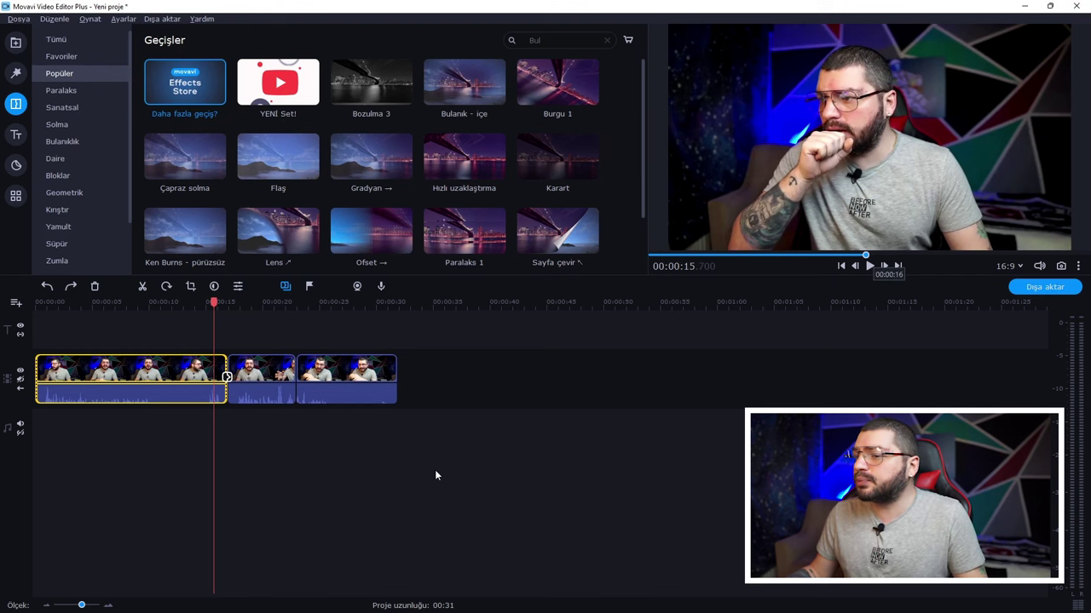
# Add the white box title with the red edge at 00:00:15.600 on the title track and set its text to "Hangionur".
pyautogui.click(17, 135)
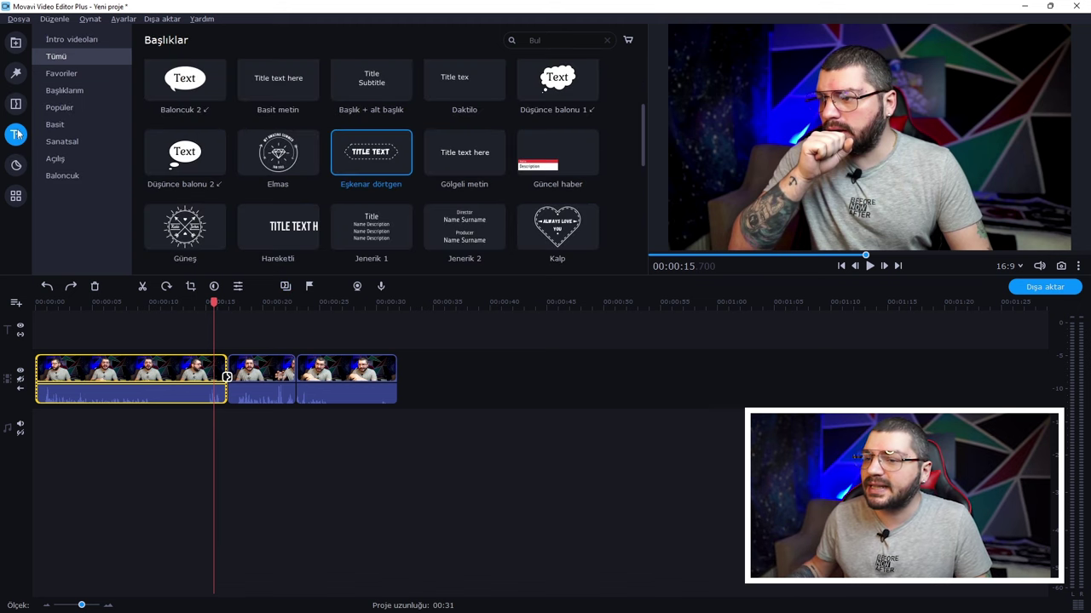
pyautogui.moveTo(381, 103); pyautogui.dragTo(213, 344)
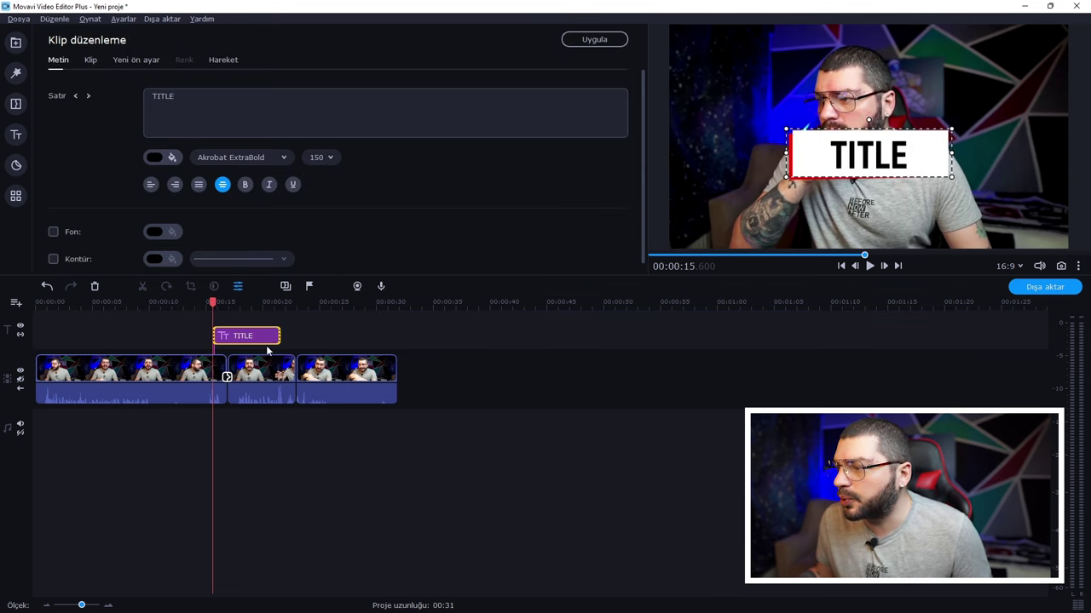
pyautogui.doubleClick(893, 168)
pyautogui.write('Hangionur')
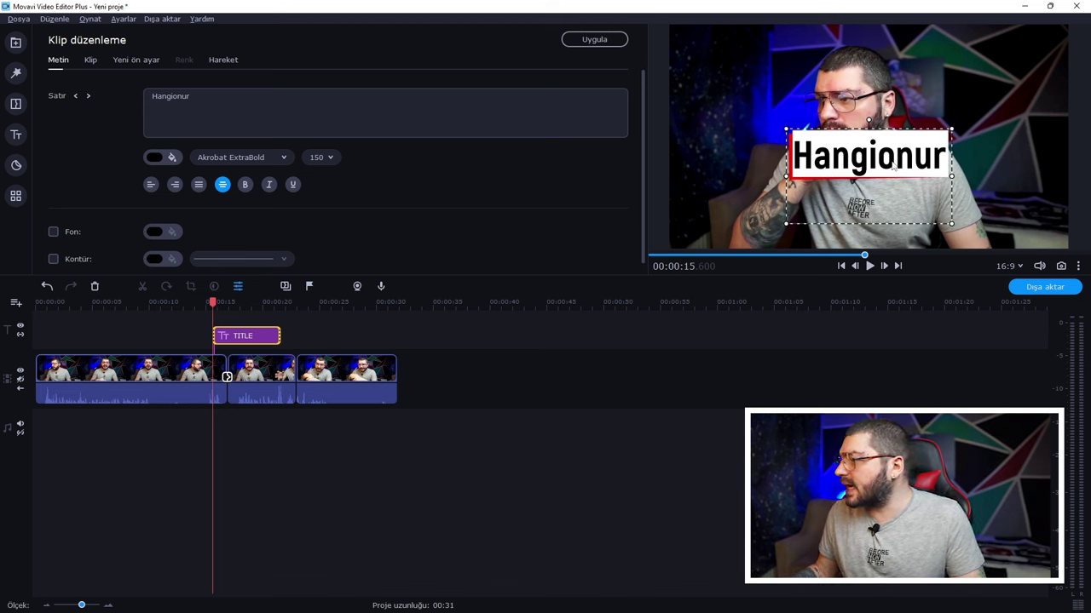
pyautogui.press('space')
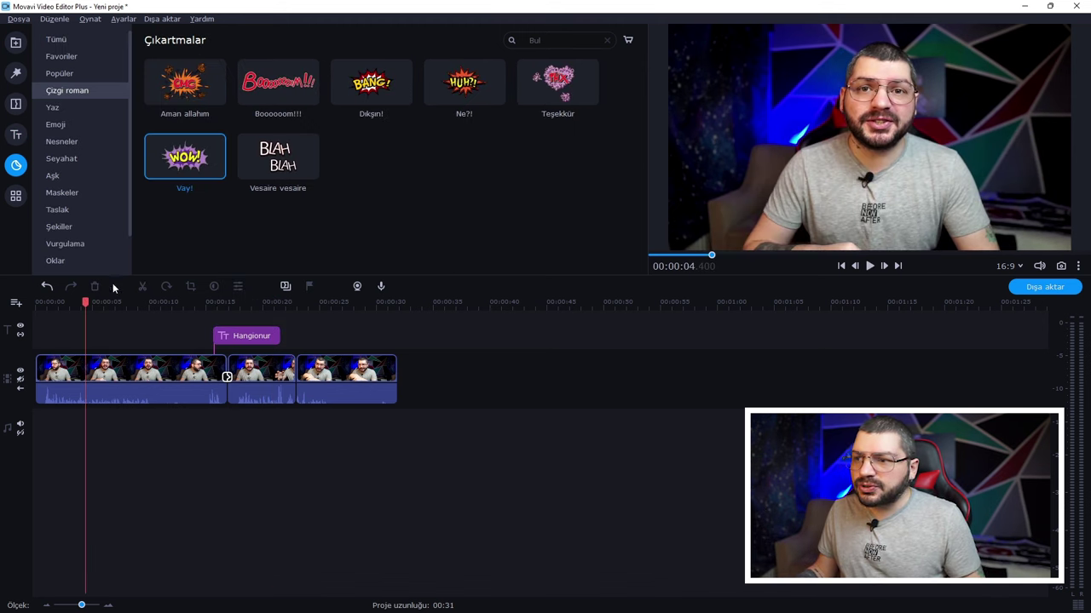
# Add the Vay! sticker at 00:00:04.400, shrink it slightly and place it over the speaker's chest.
pyautogui.moveTo(179, 168); pyautogui.dragTo(107, 337)
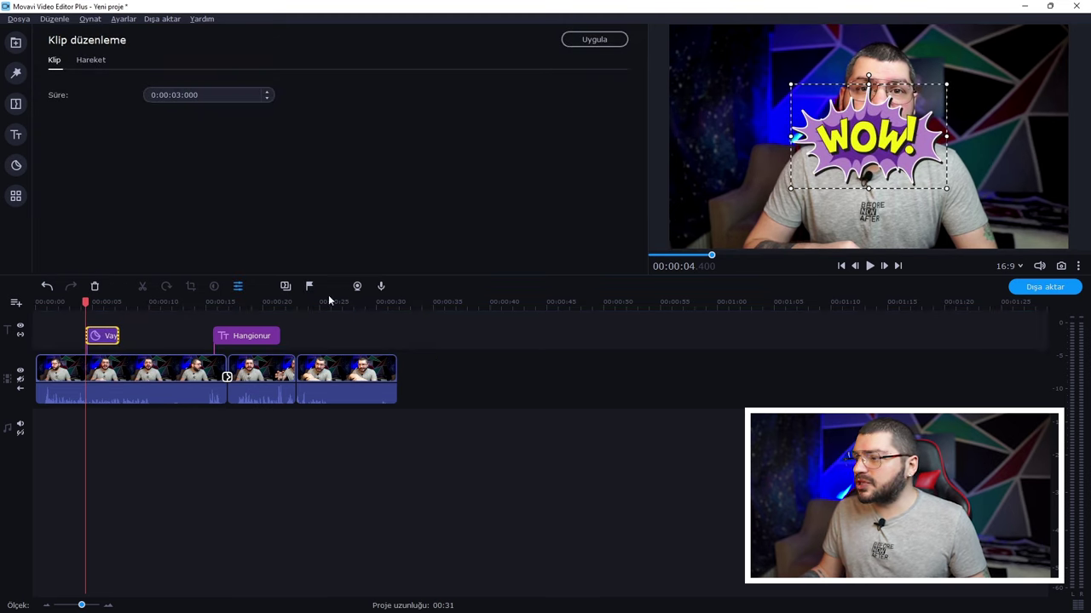
pyautogui.moveTo(884, 159); pyautogui.dragTo(890, 205)
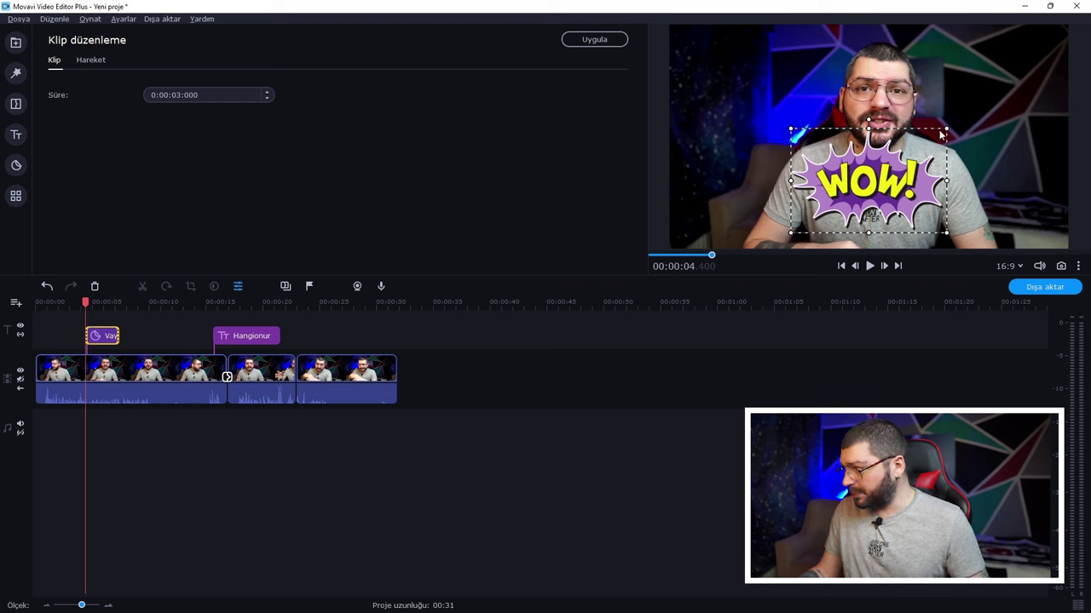
pyautogui.moveTo(948, 129); pyautogui.dragTo(929, 146)
pyautogui.moveTo(861, 198); pyautogui.dragTo(872, 213)
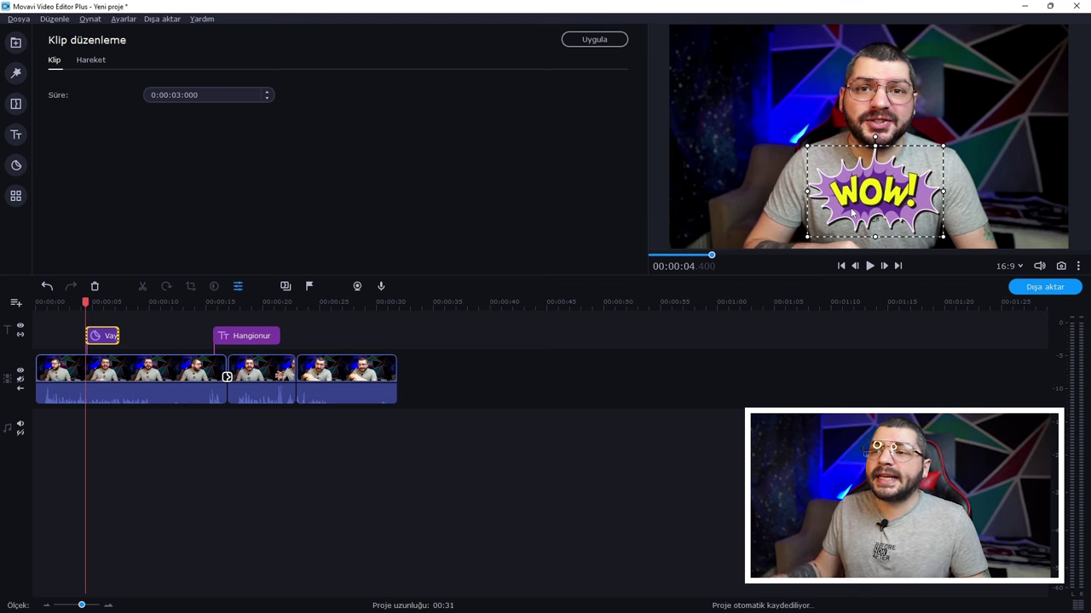
# Run motion tracking for the Vay! sticker using the Hassas tracking mode.
pyautogui.click(90, 61)
pyautogui.click(187, 126)
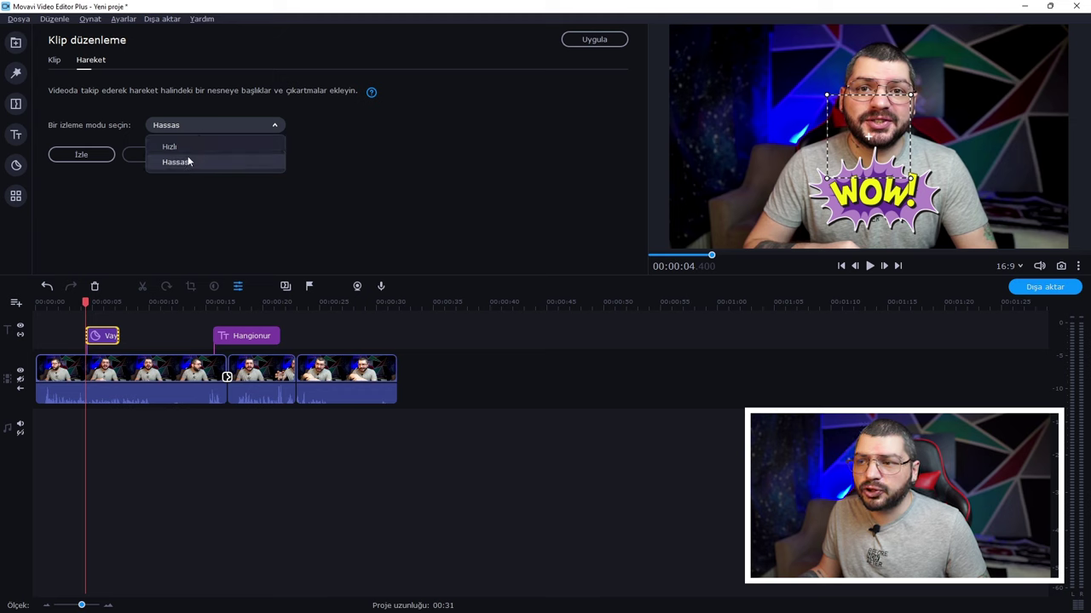
pyautogui.click(189, 161)
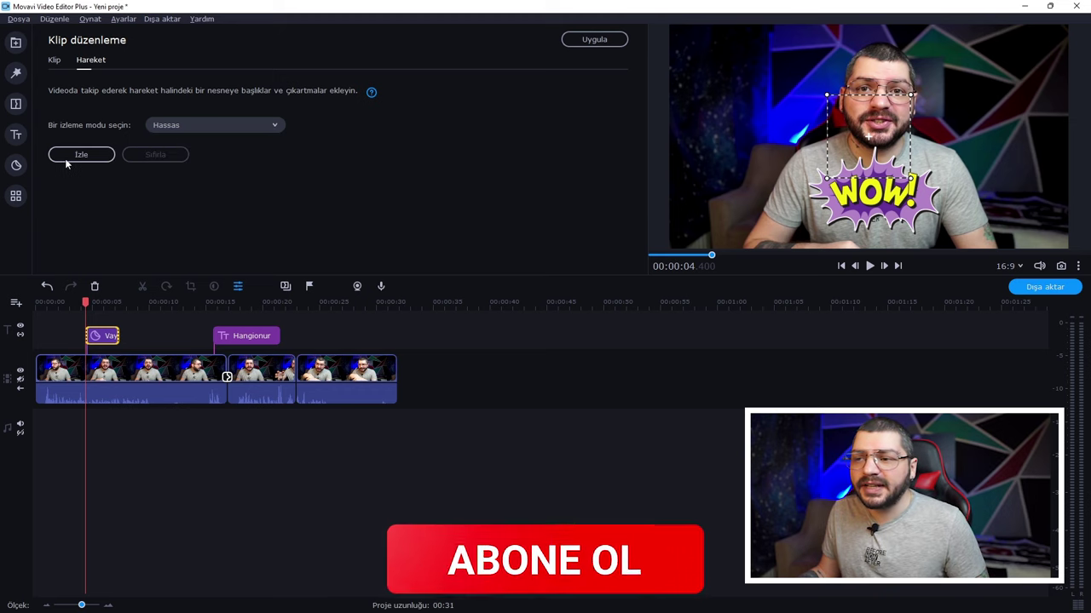
pyautogui.click(76, 158)
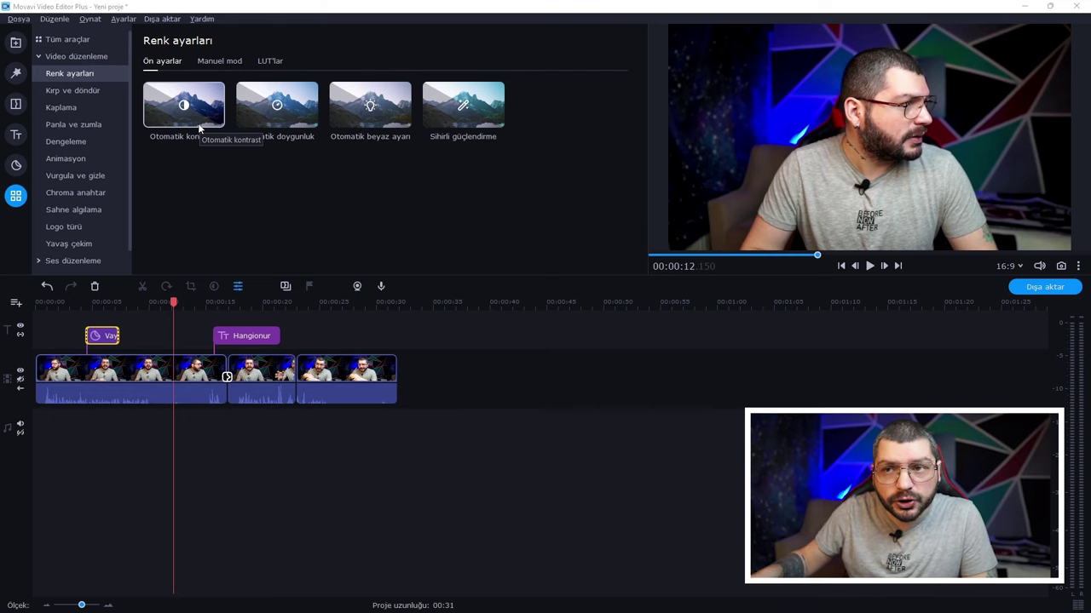
# Examine the Manuel mod and LUT'lar options of the Renk ayarları tool.
pyautogui.click(213, 62)
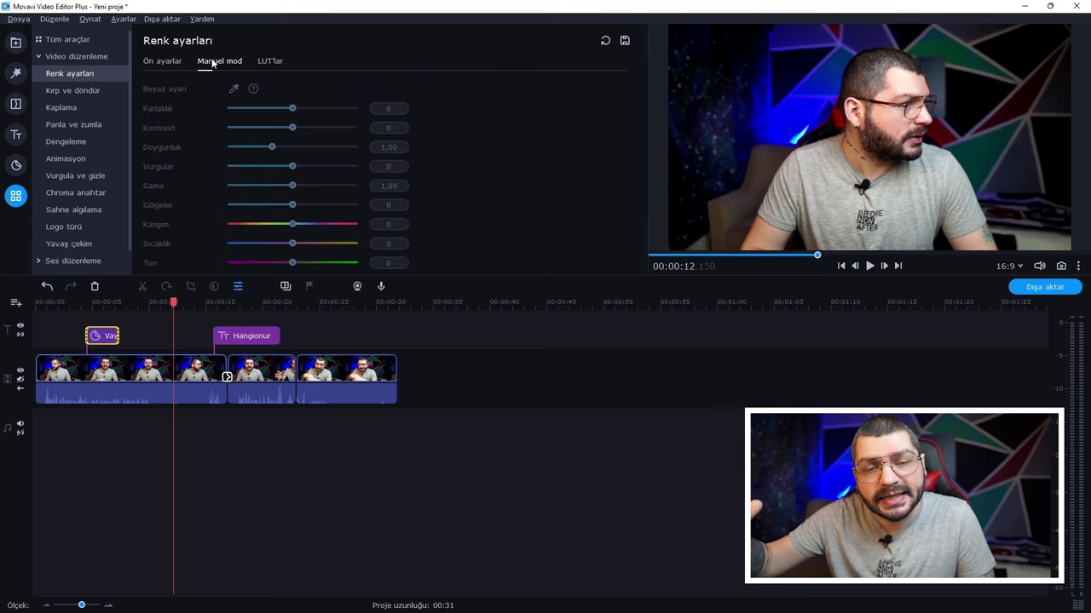
pyautogui.click(269, 63)
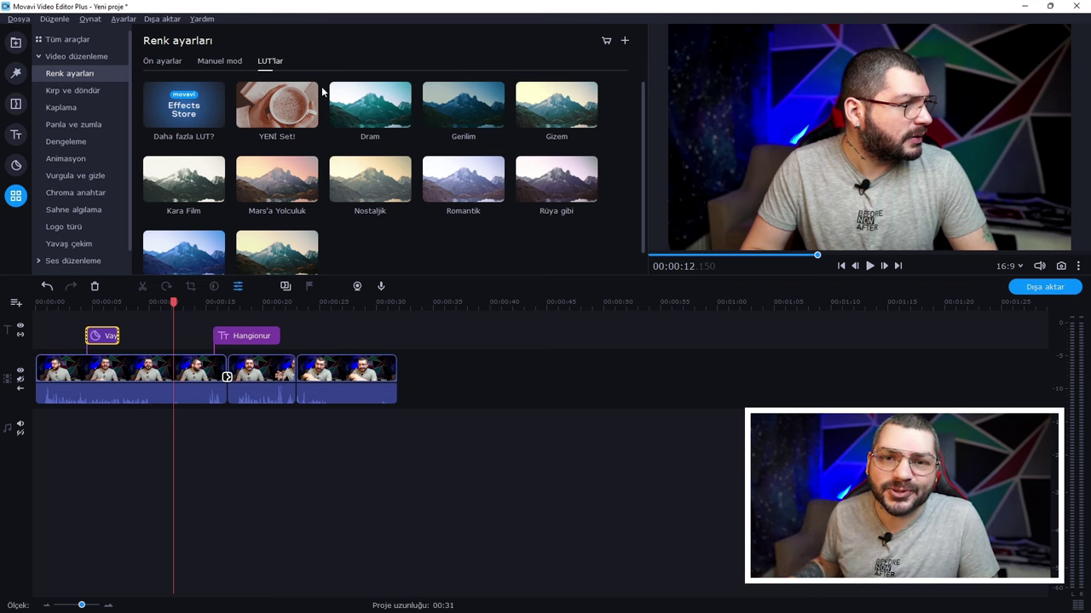
# Apply Kırp ve döndür to the third clip with the playhead at 00:00:27.600, leaving the straightening angle at 0,0°.
pyautogui.click(74, 91)
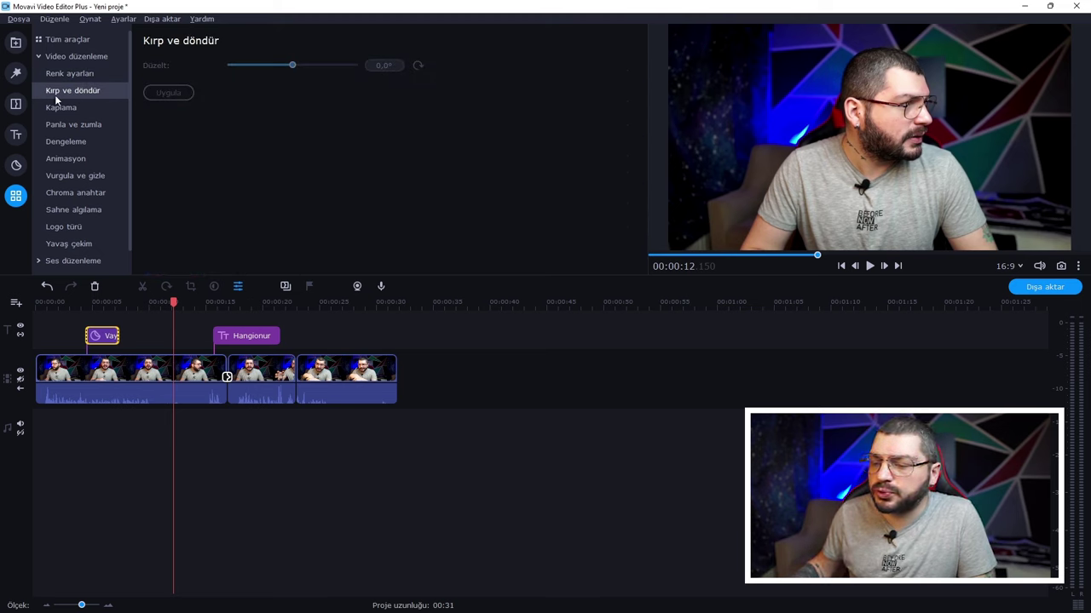
pyautogui.click(351, 379)
pyautogui.click(350, 302)
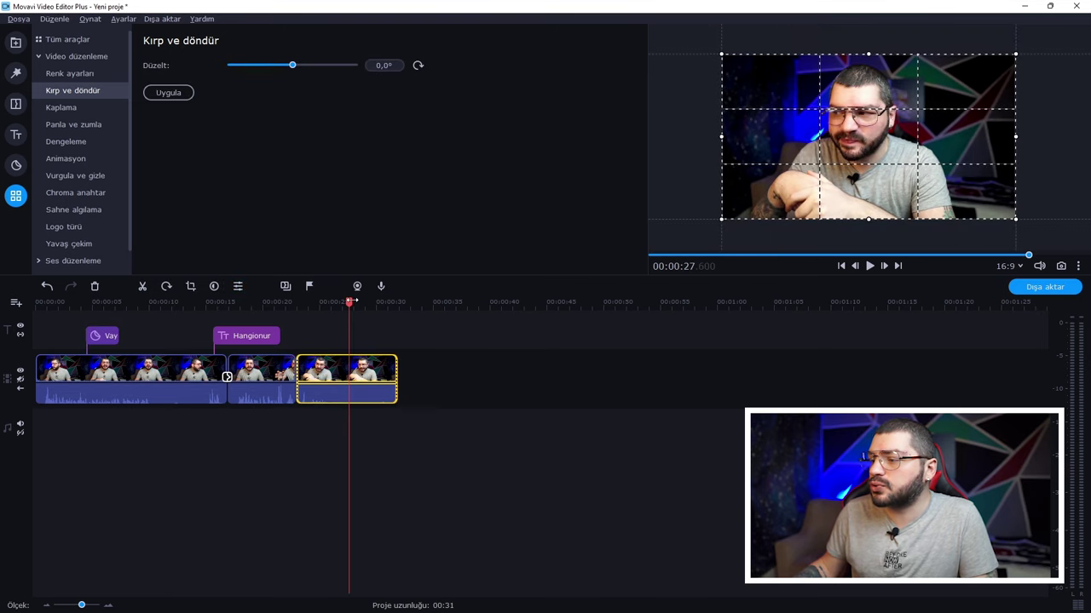
pyautogui.moveTo(292, 64)
pyautogui.mouseDown()
pyautogui.moveTo(214, 69)
pyautogui.moveTo(394, 70)
pyautogui.moveTo(368, 63)
pyautogui.moveTo(382, 68)
pyautogui.moveTo(295, 79)
pyautogui.mouseUp()
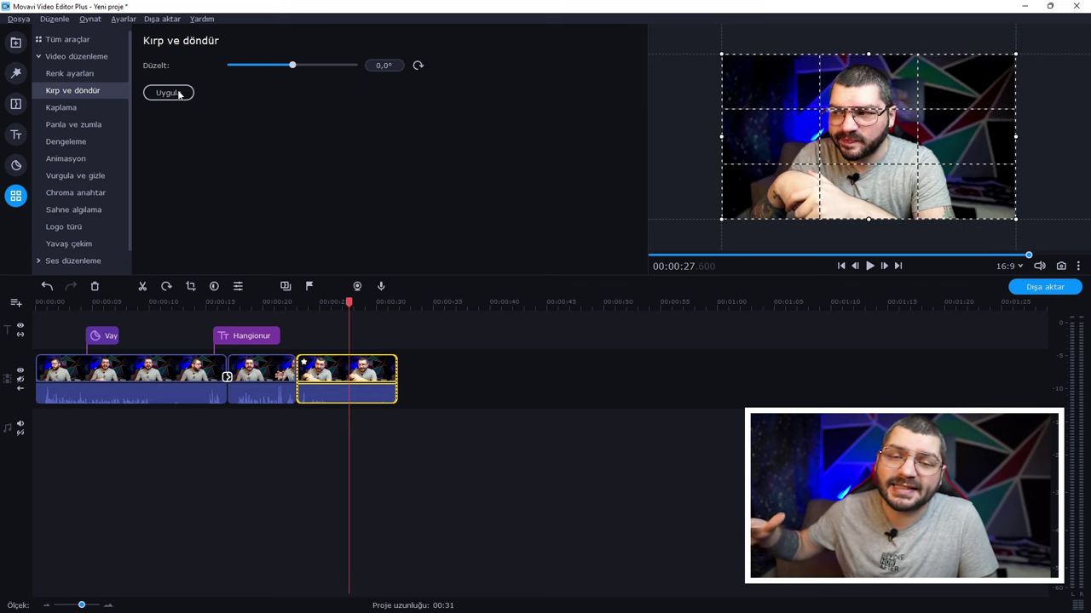
# Examine the remaining video editing tools from Kaplama and Panla ve zumla through Vurgula ve gizle and Chroma anahtar to Logo türü.
pyautogui.click(70, 108)
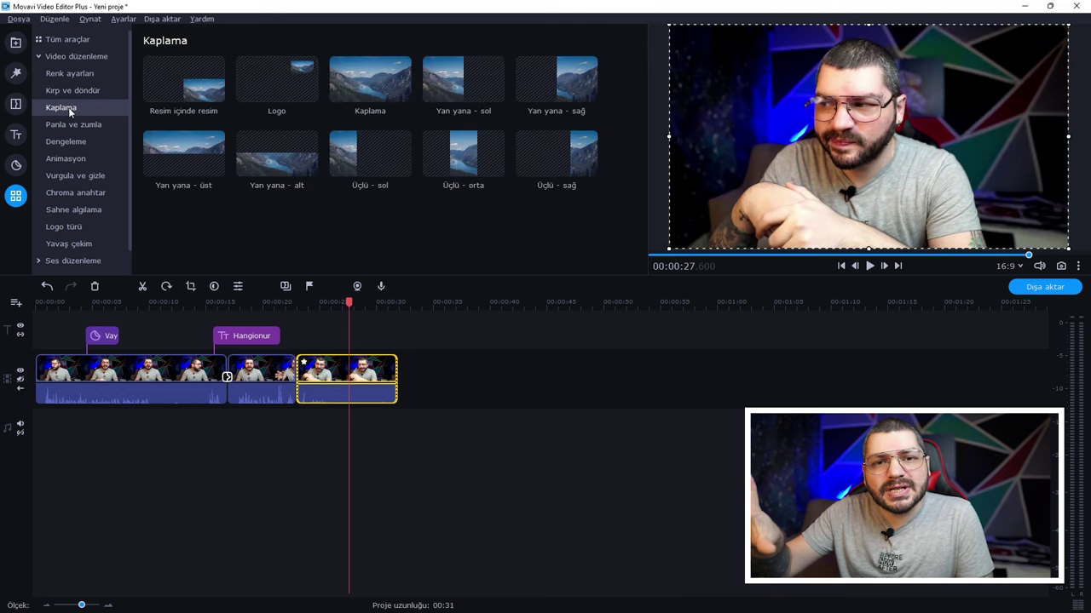
pyautogui.click(75, 125)
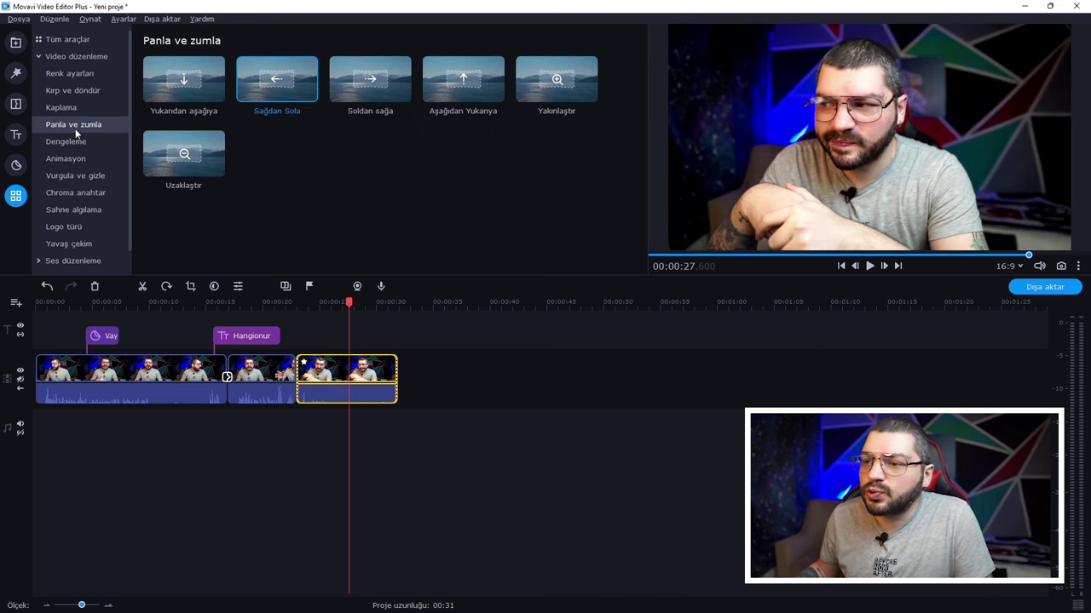
pyautogui.click(80, 145)
pyautogui.click(81, 160)
pyautogui.click(103, 177)
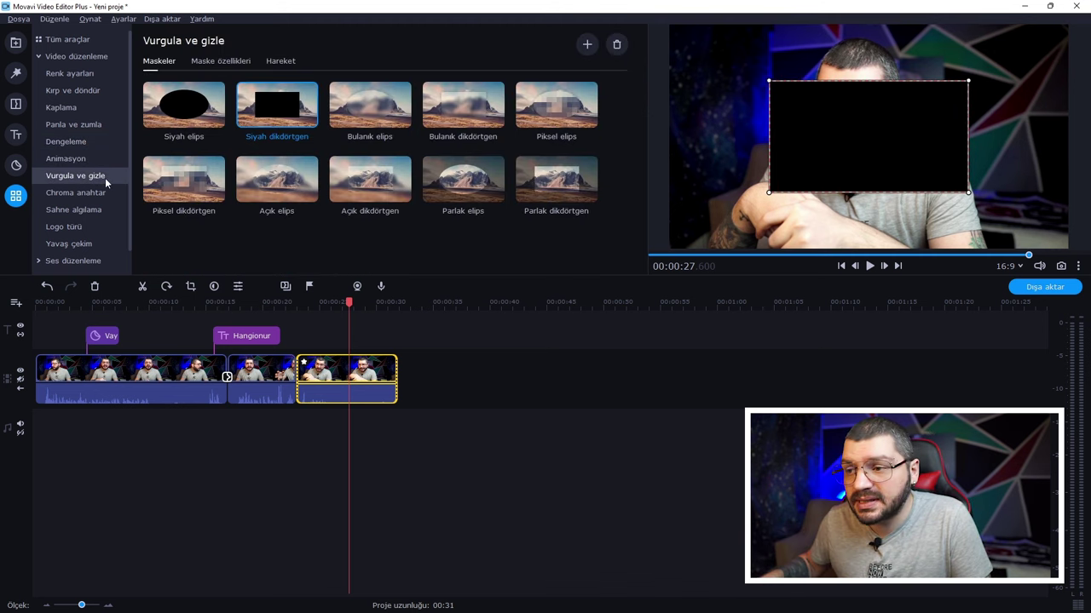
pyautogui.click(102, 192)
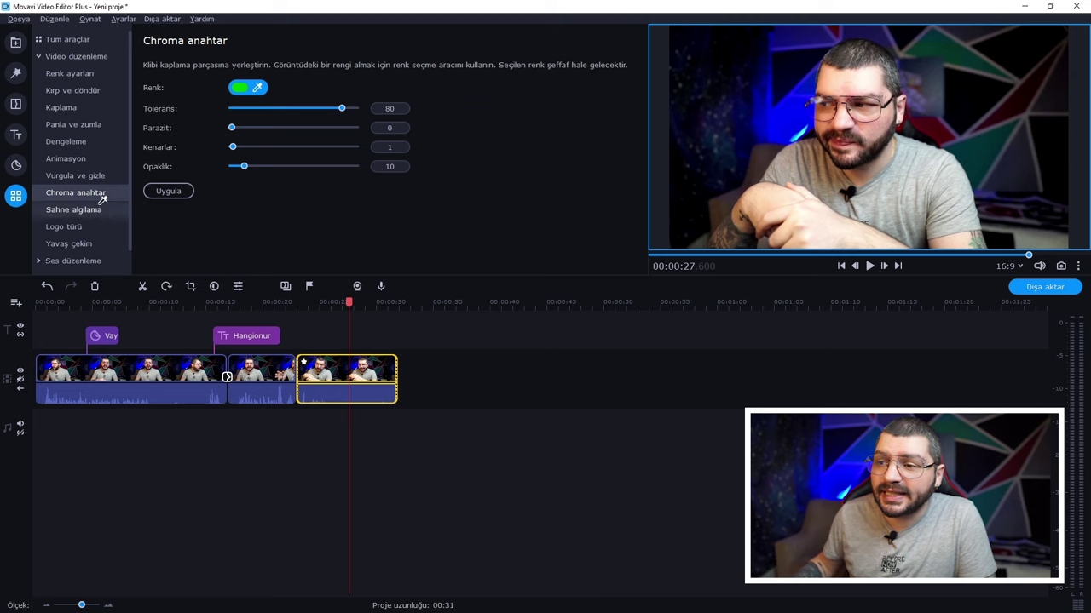
pyautogui.click(102, 209)
pyautogui.click(89, 227)
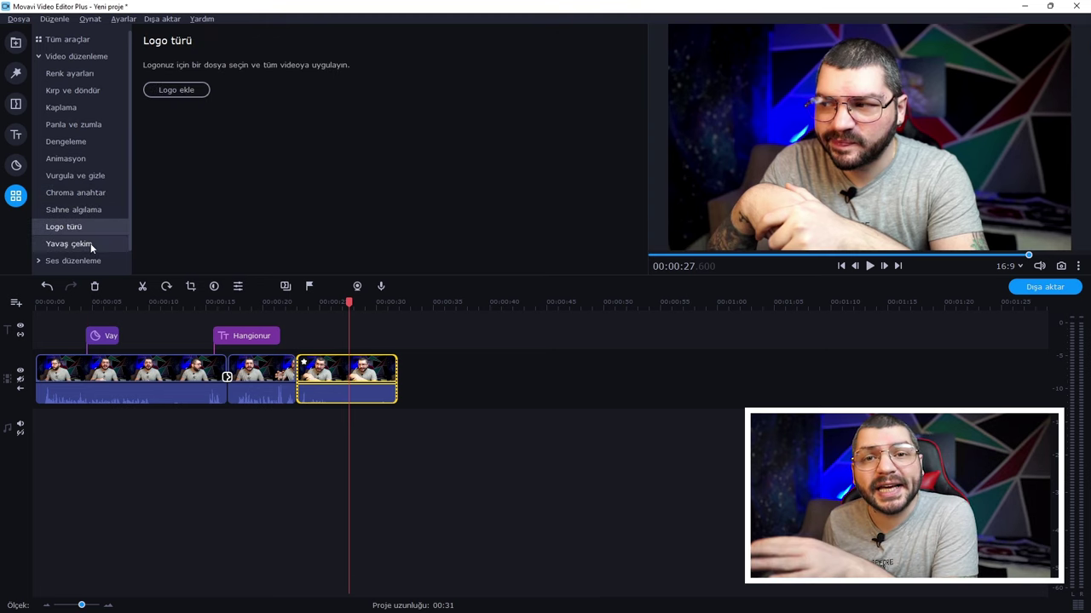
# Examine the audio editing tools, including Otomatik ses düzeltme and Ses efektleri.
pyautogui.click(38, 56)
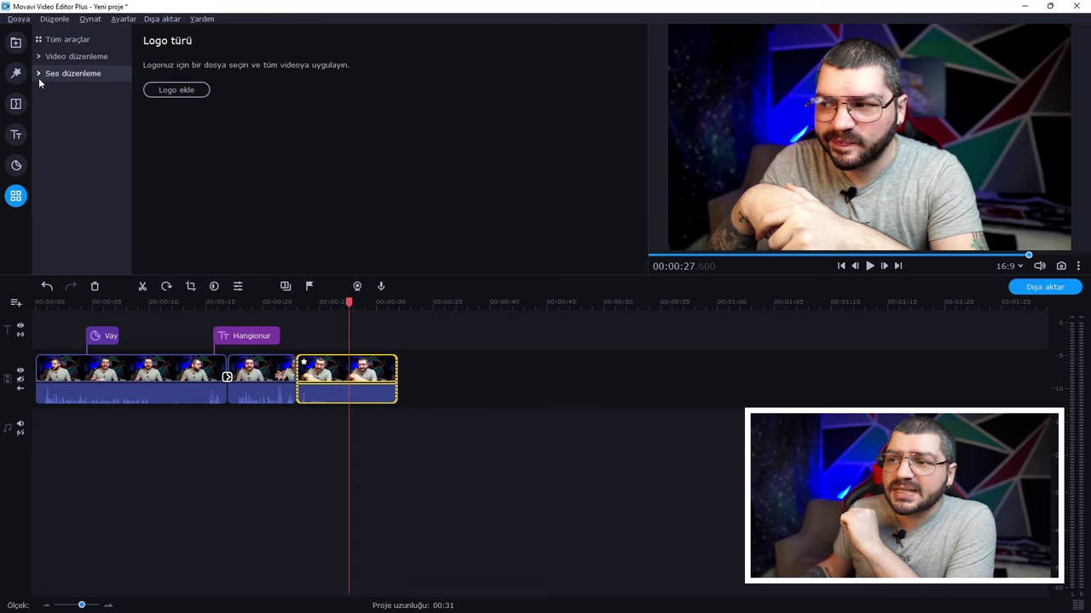
pyautogui.click(37, 74)
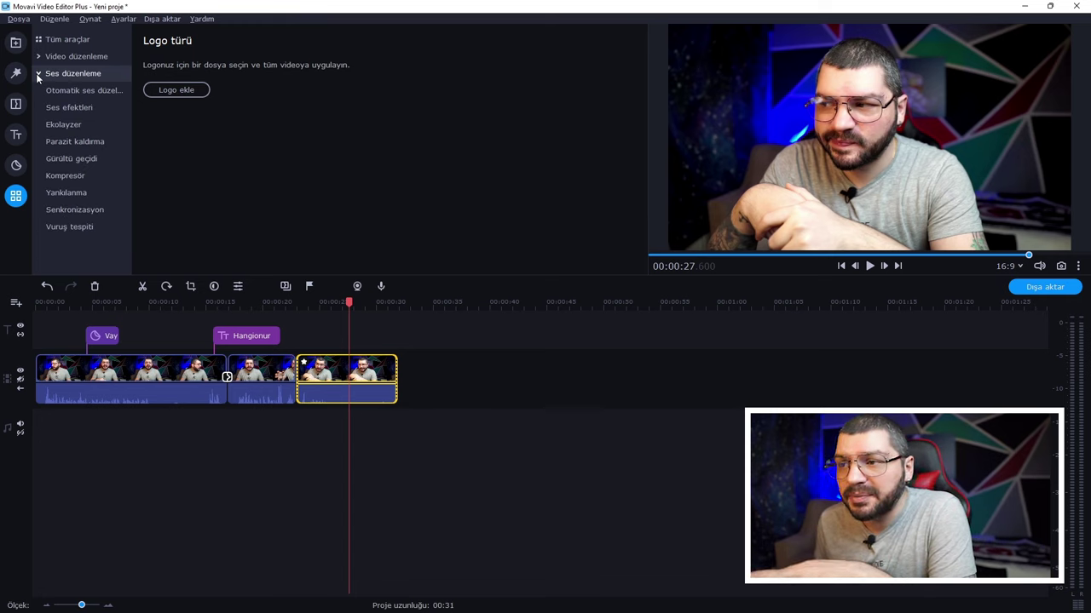
pyautogui.click(60, 89)
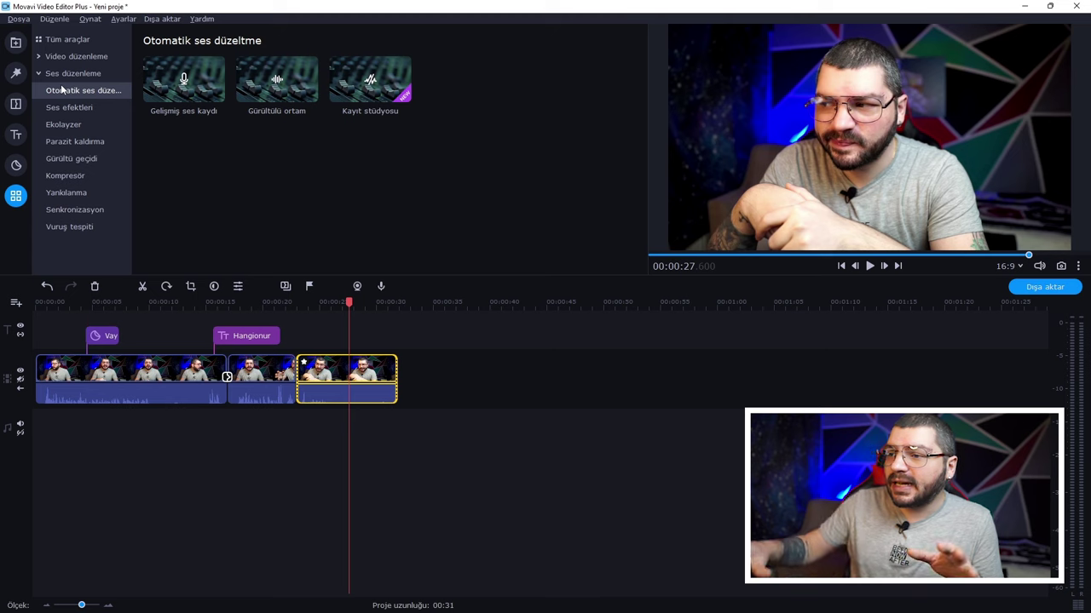
pyautogui.click(81, 107)
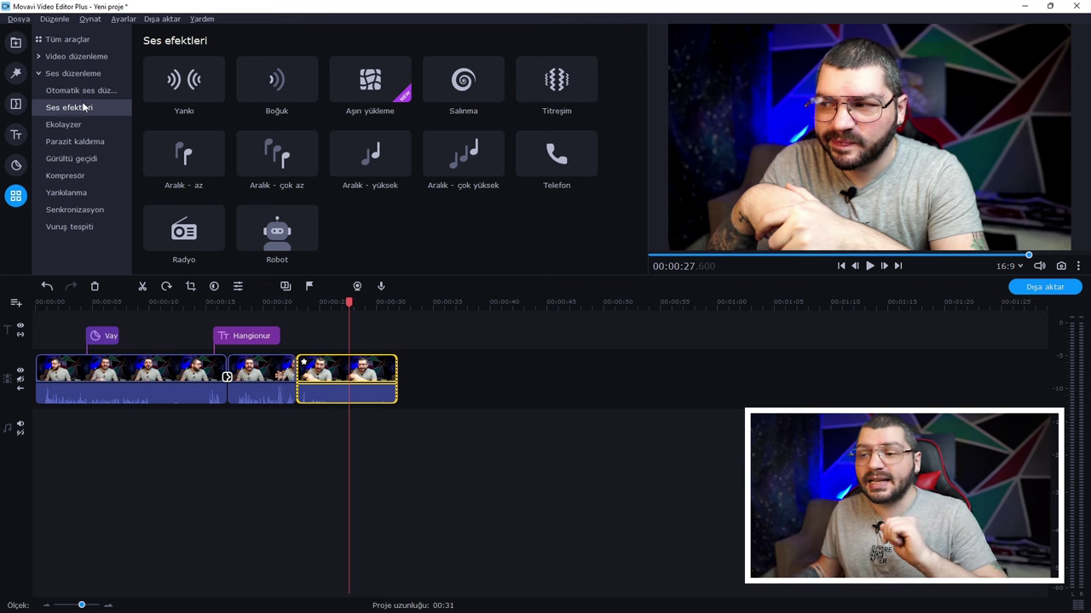
# Unmute the video track, play it from the beginning, and select the first clip's audio with the playhead at 00:00:03.600.
pyautogui.press('Home')
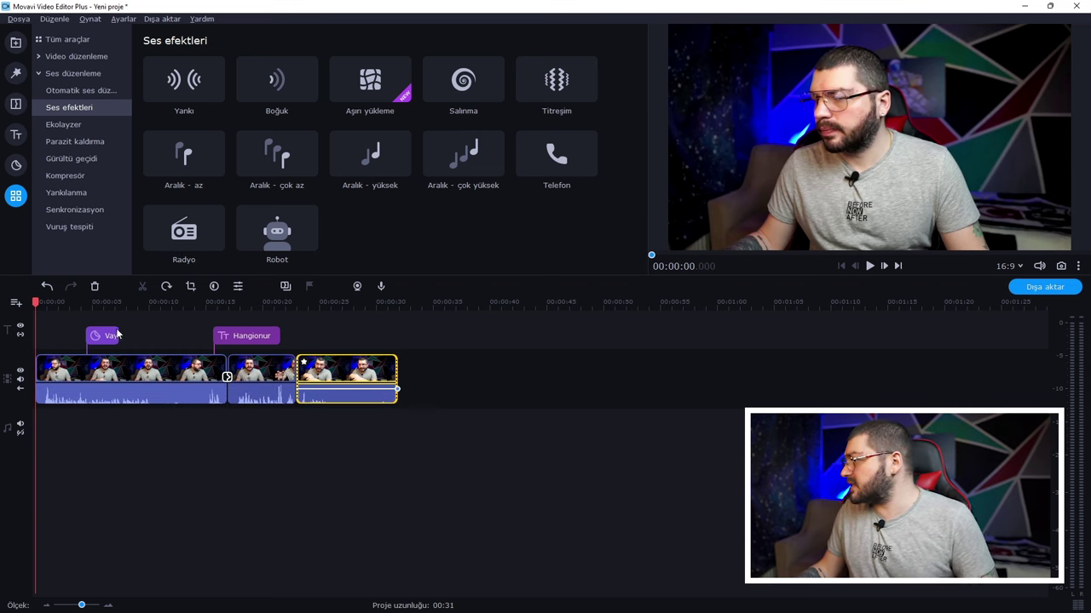
pyautogui.click(88, 414)
pyautogui.press('space')
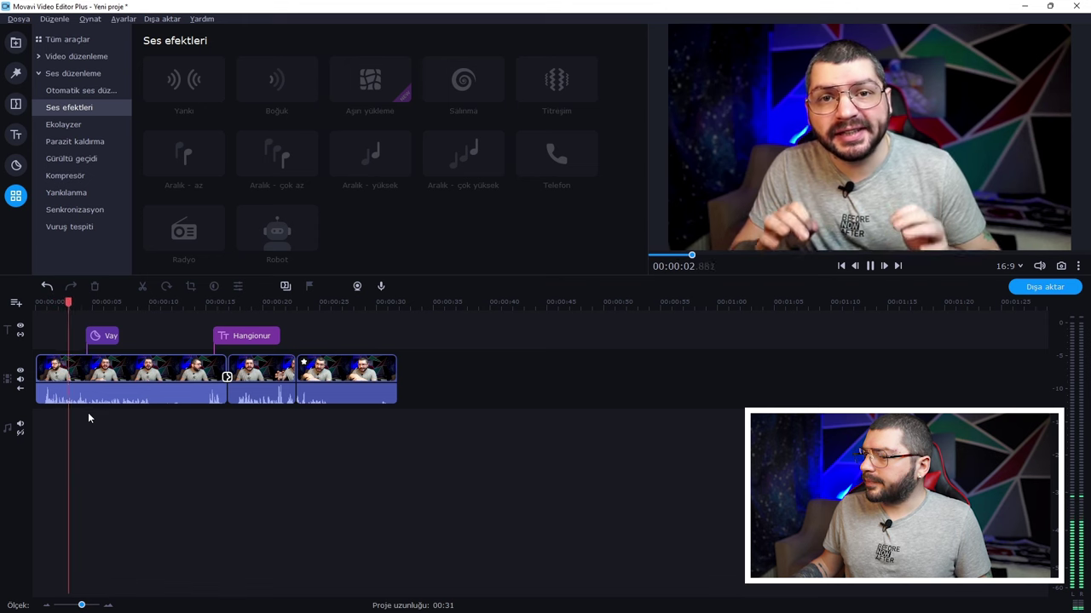
pyautogui.click(76, 397)
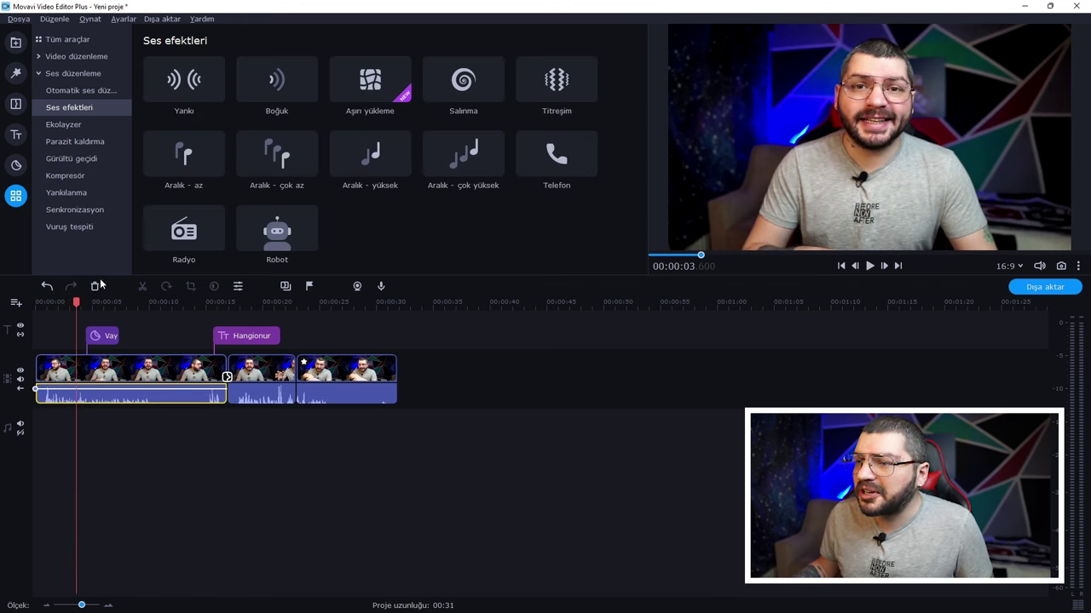
# Try the Yankı sound effect on the first clip's audio and play it from near the clip's beginning.
pyautogui.moveTo(189, 88); pyautogui.dragTo(83, 396)
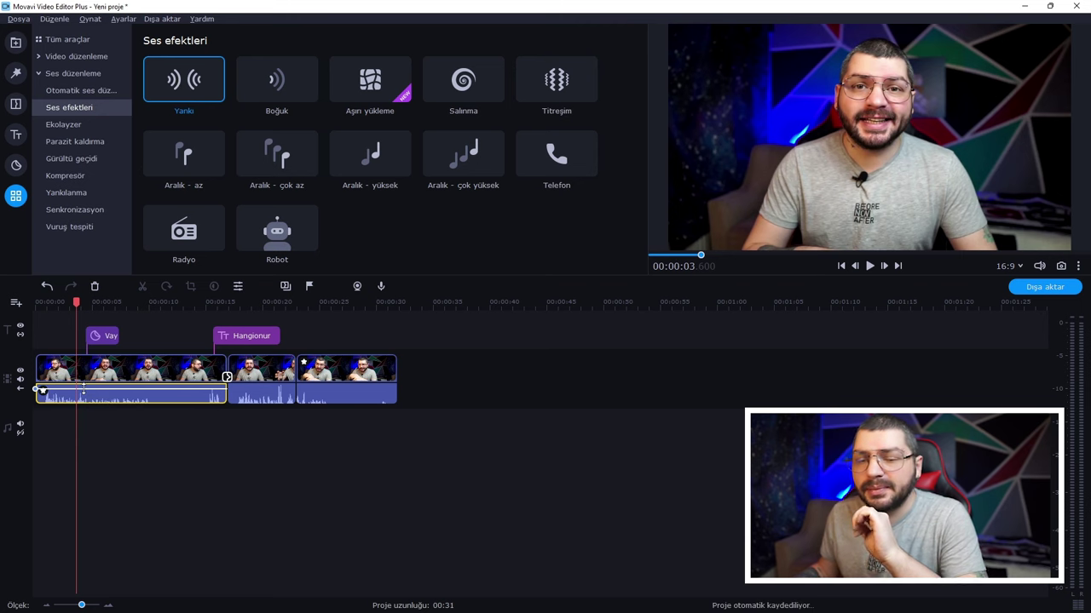
pyautogui.click(63, 301)
pyautogui.press('space')
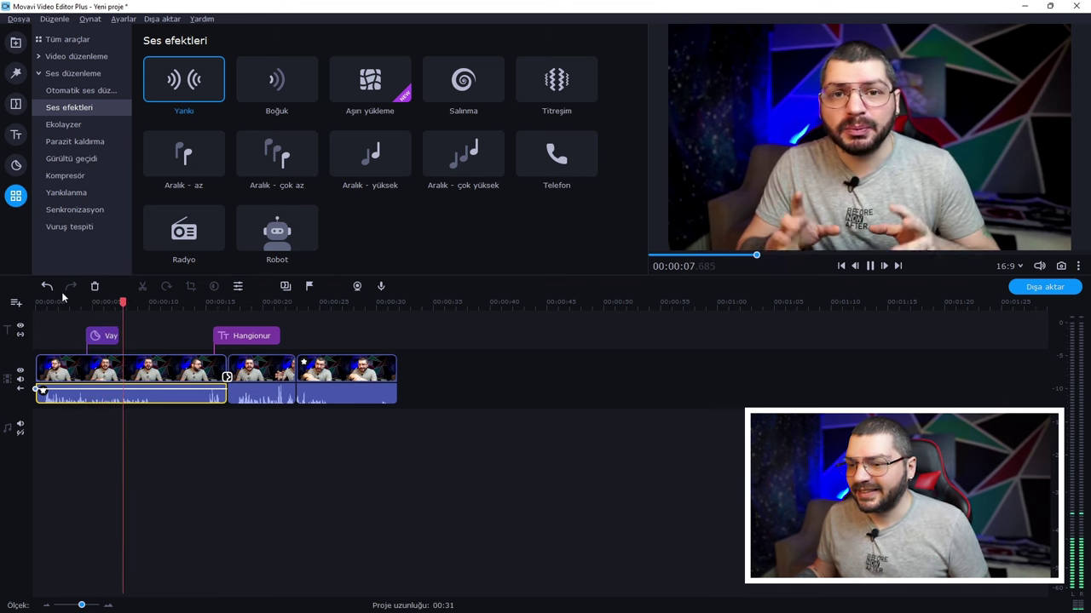
# Apply the Robot sound effect to the first clip's audio and play it from 00:00:02.600.
pyautogui.click(64, 301)
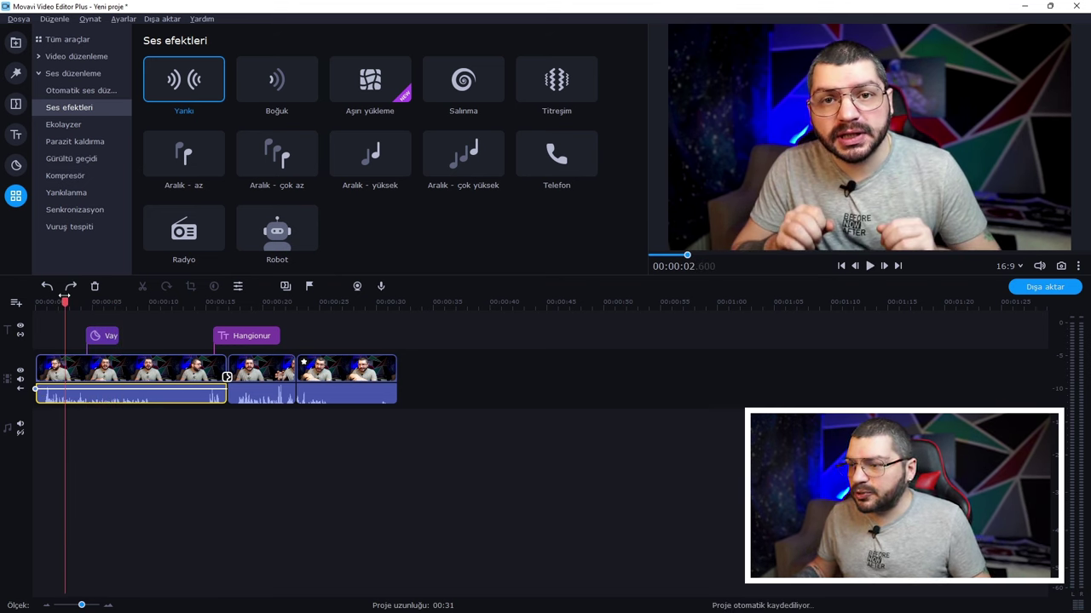
pyautogui.click(299, 239)
pyautogui.moveTo(296, 236)
pyautogui.mouseDown()
pyautogui.moveTo(294, 249)
pyautogui.moveTo(70, 388)
pyautogui.mouseUp()
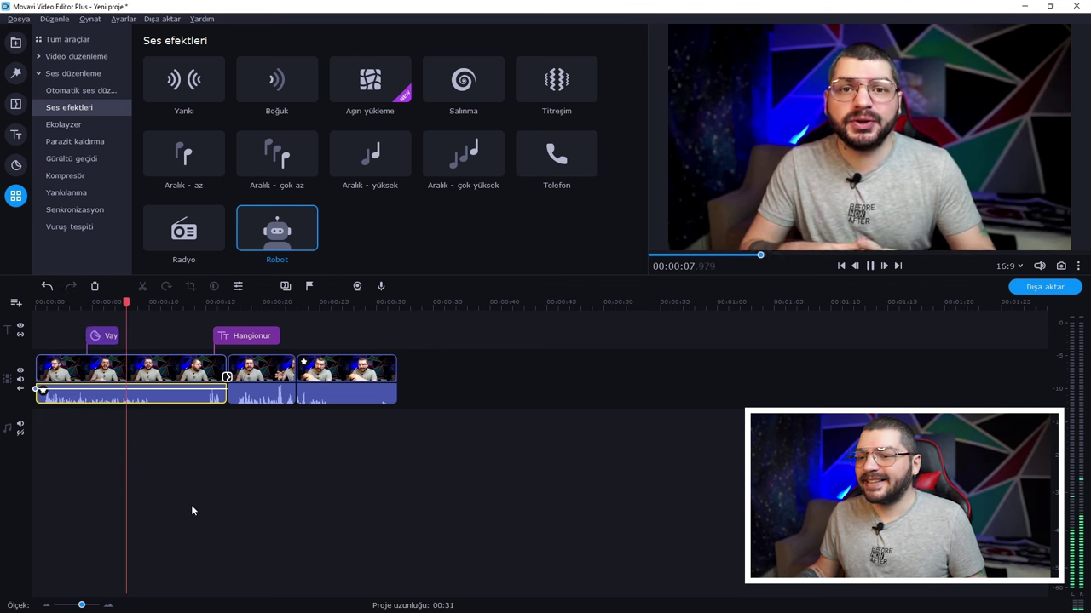
# Apply the Telefon sound effect to the first clip's audio, play it from 00:00:01.900 and pause at 00:00:07.063.
pyautogui.click(56, 301)
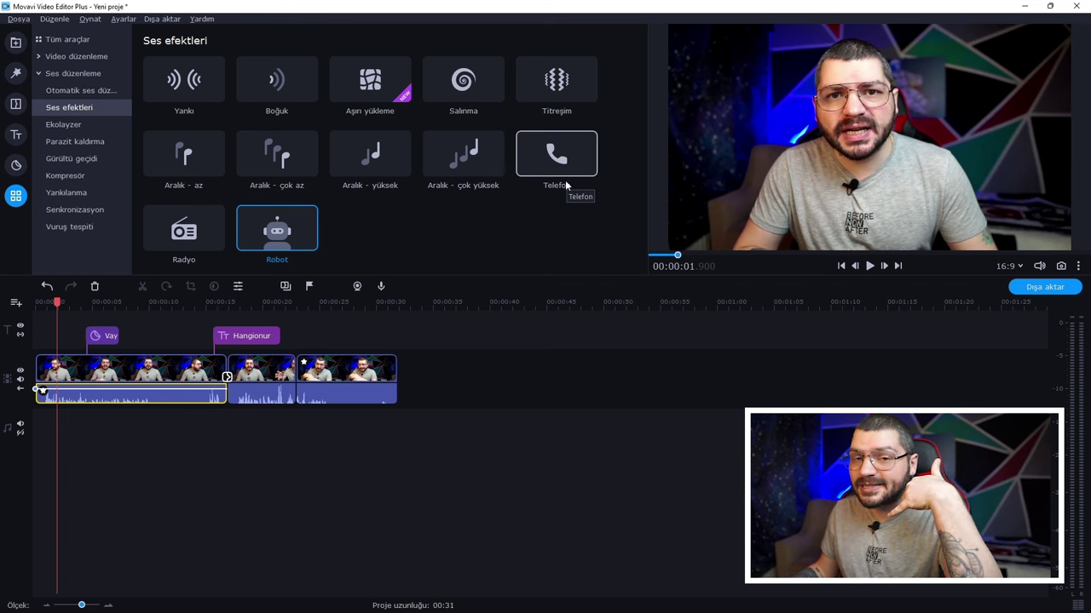
pyautogui.moveTo(565, 185); pyautogui.dragTo(64, 390)
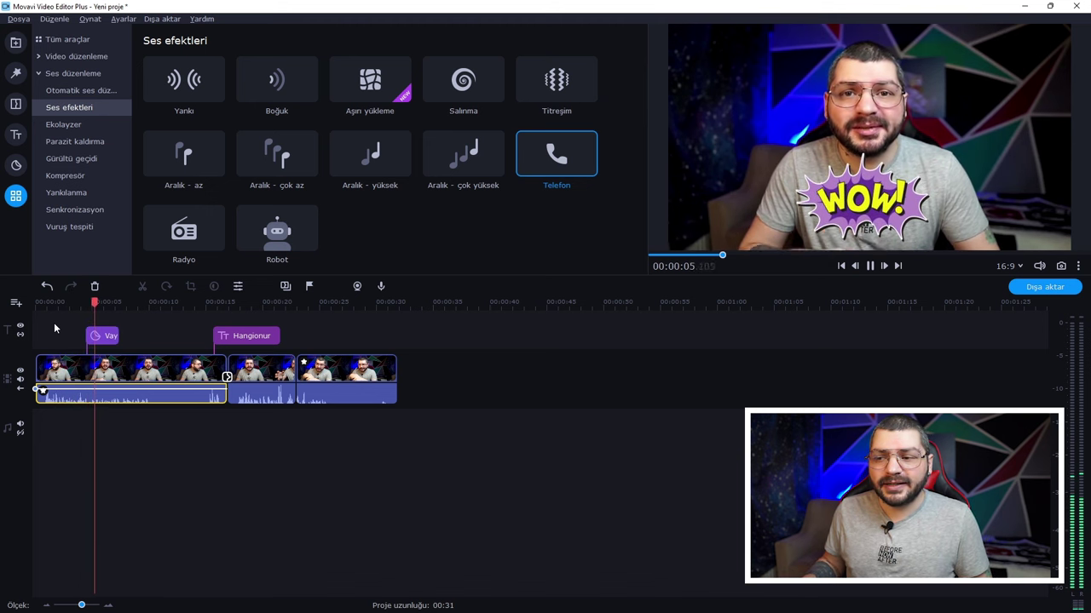
pyautogui.press('space')
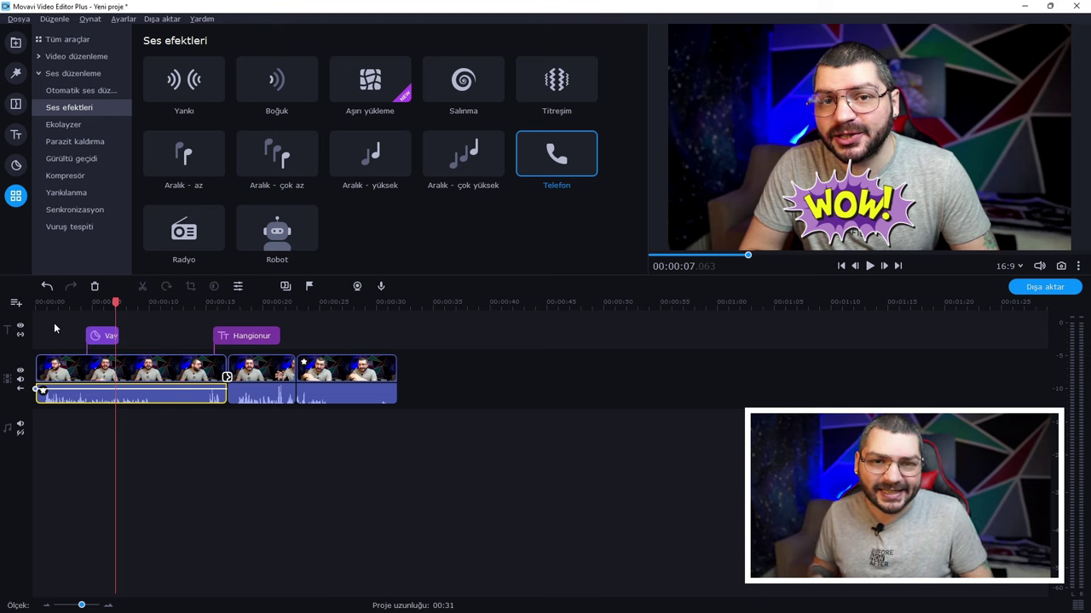
# Examine the remaining audio editing tools from Ekolayzer, Parazit kaldırma and Gürültü geçidi through Kompresör, Yankılanma and Senkronizasyon to Vuruş tespiti.
pyautogui.click(92, 124)
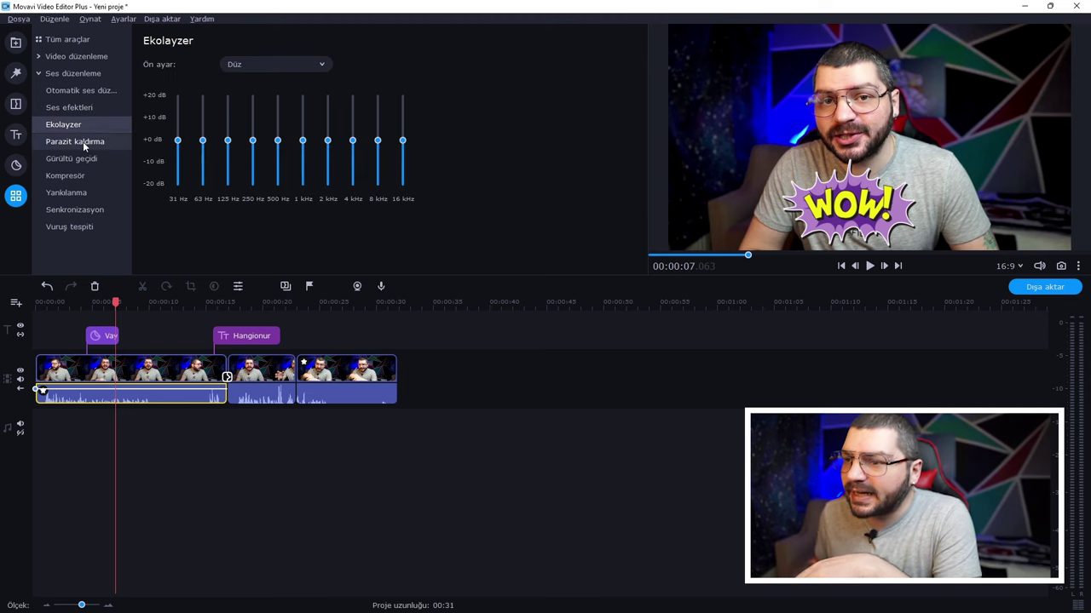
pyautogui.click(83, 142)
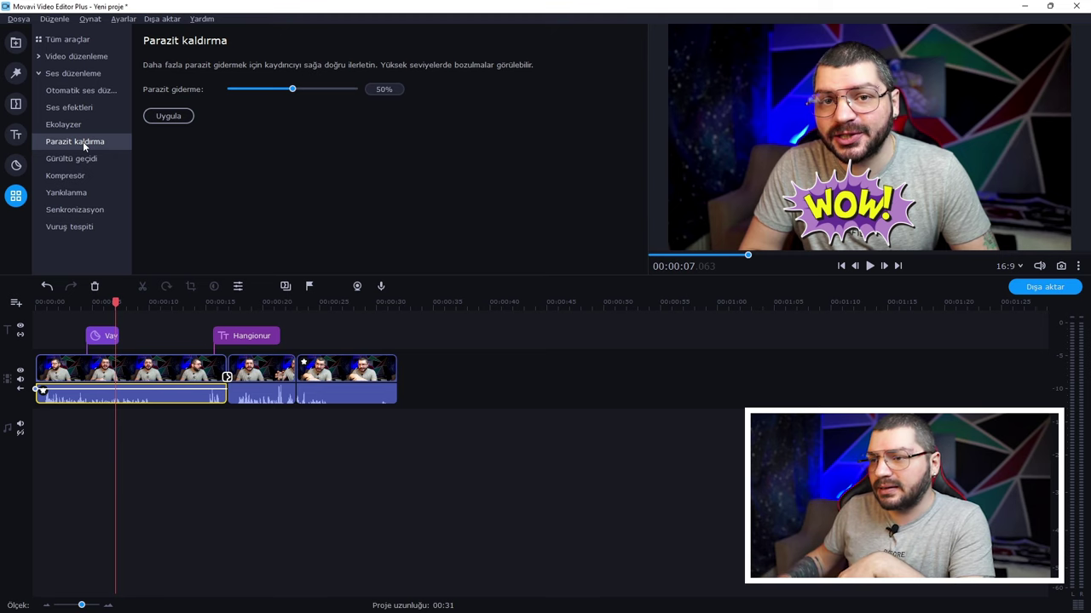
pyautogui.click(93, 159)
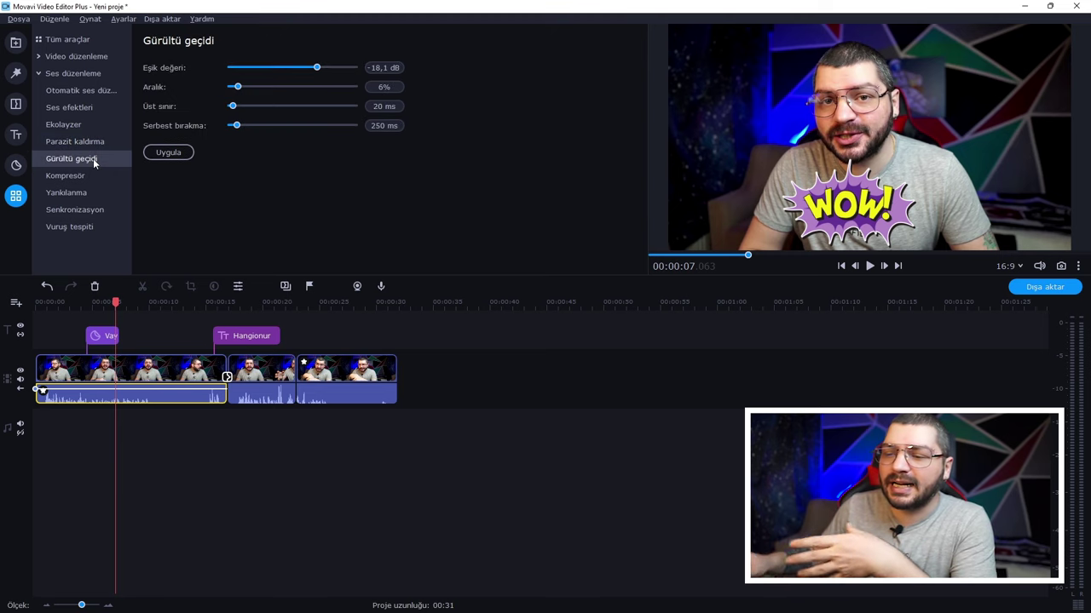
pyautogui.click(90, 177)
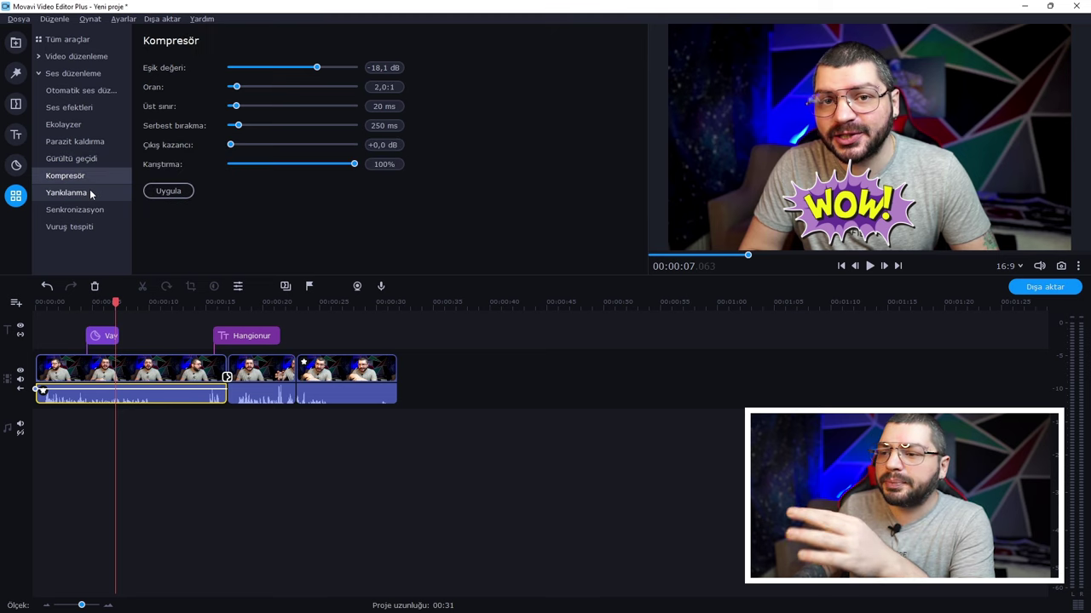
pyautogui.click(89, 192)
pyautogui.click(91, 210)
pyautogui.click(92, 226)
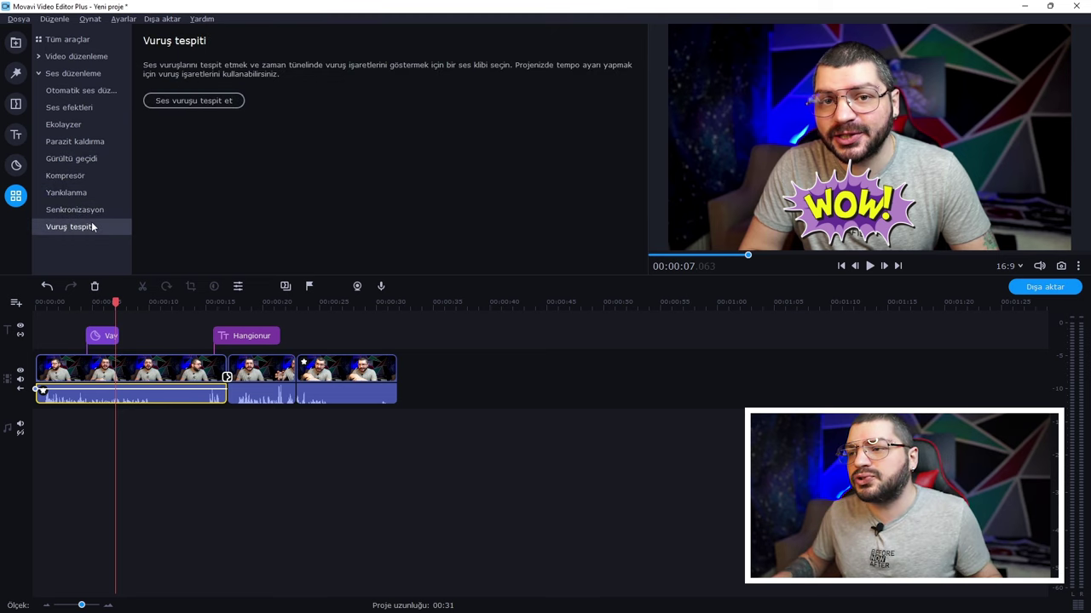